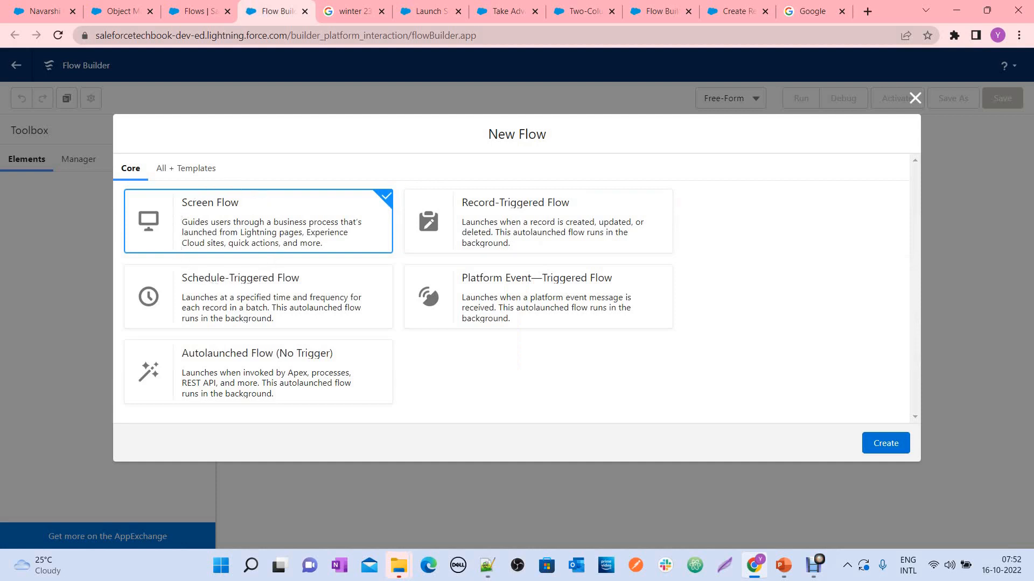
# Create a screen flow and add a Get Records element after its start
pyautogui.click(886, 443)
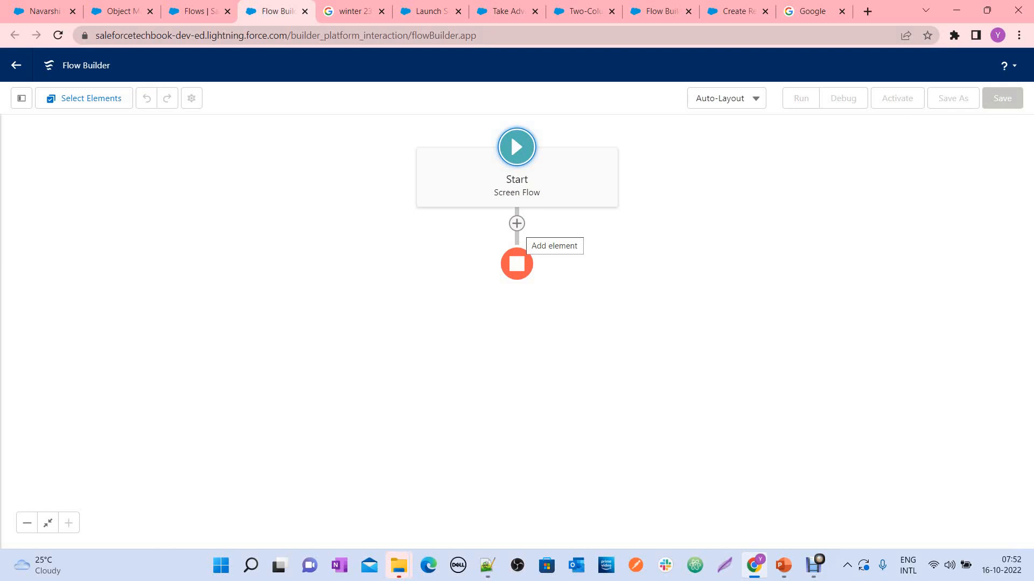
pyautogui.click(517, 223)
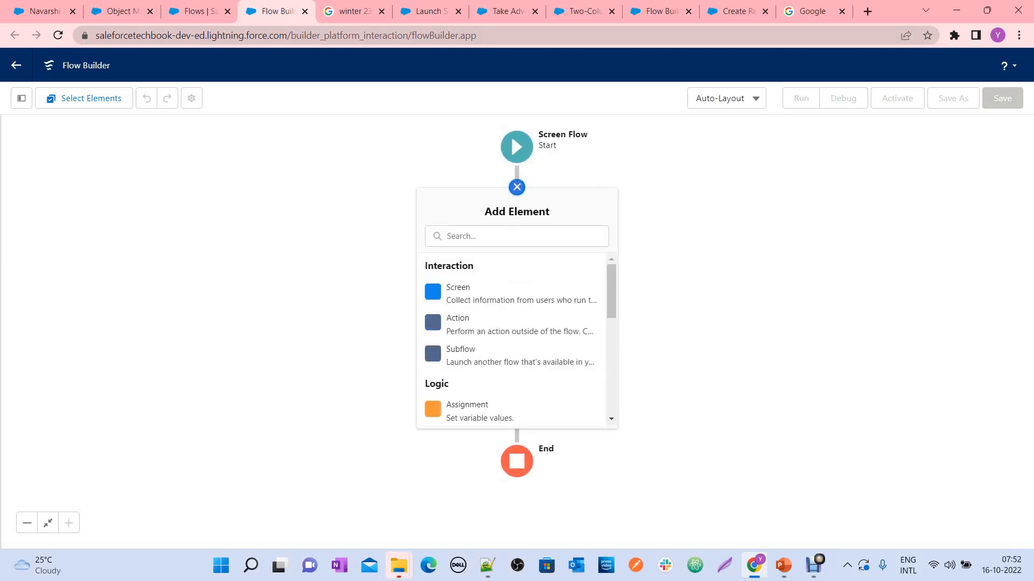
pyautogui.write('get')
pyautogui.press('BackSpace')
pyautogui.press('BackSpace')
pyautogui.press('BackSpace')
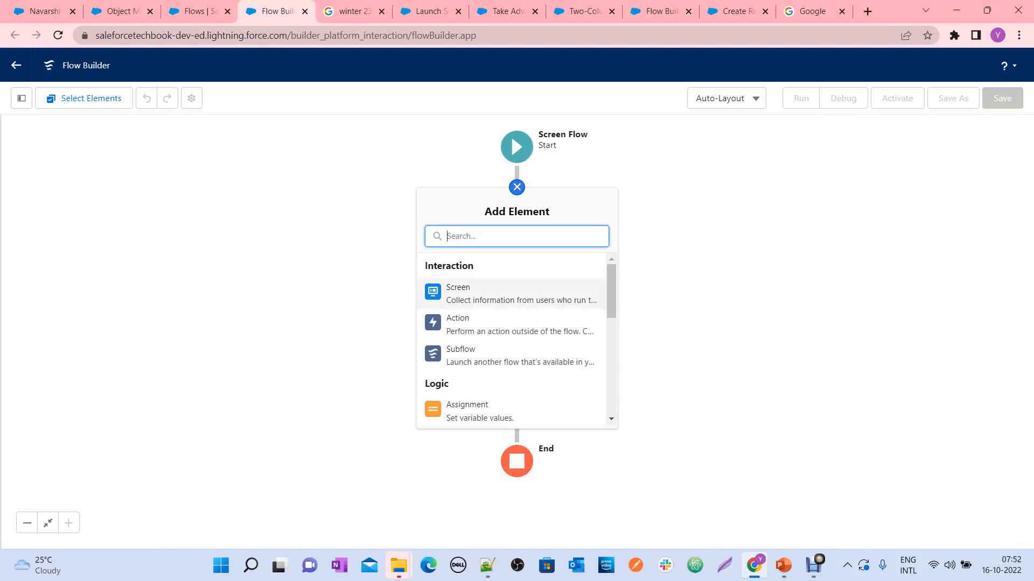
pyautogui.scroll(-3, 512, 308)
pyautogui.scroll(-4, 511, 297)
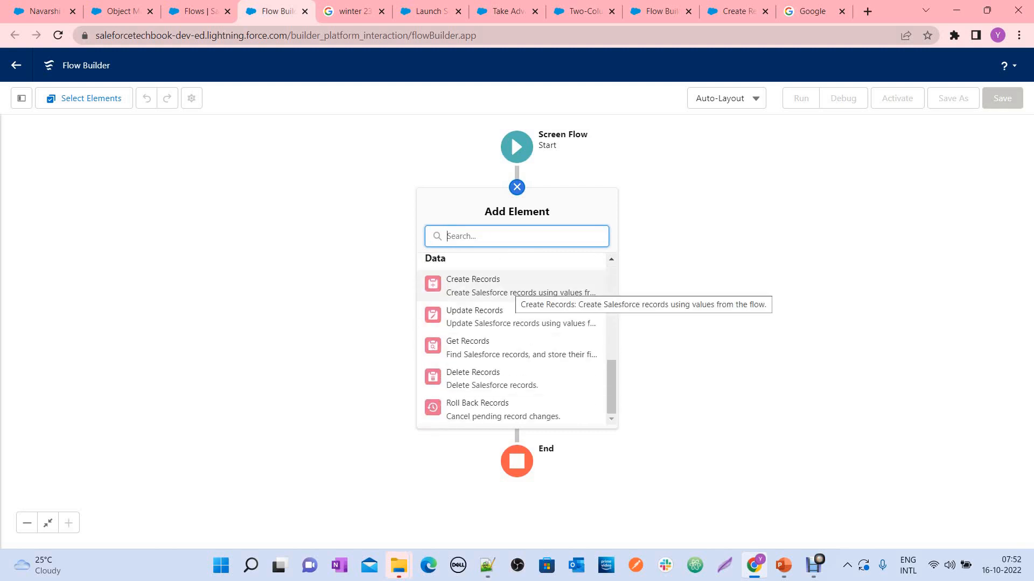
pyautogui.click(485, 347)
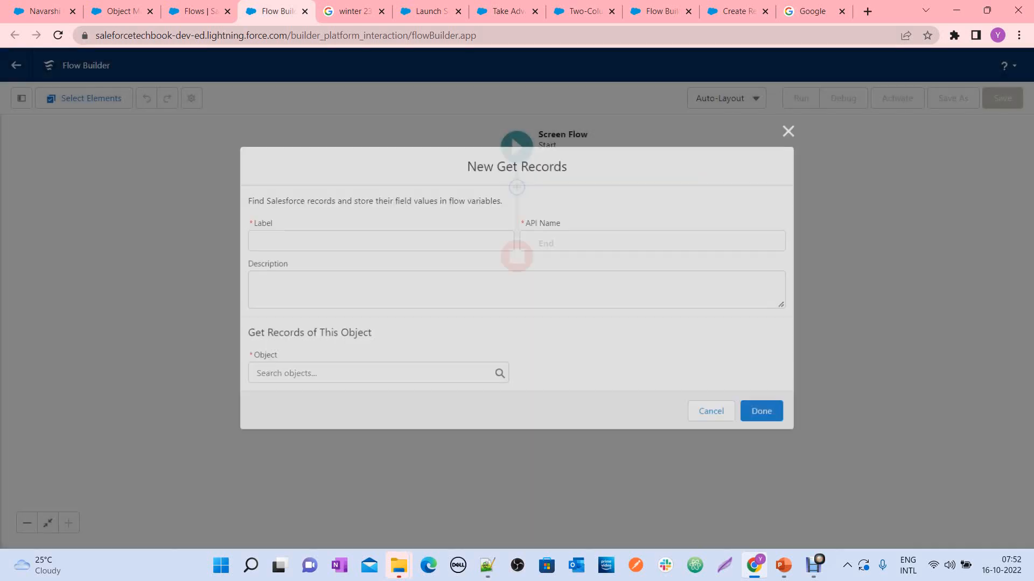
# Label the Get Records element Get Opportunities and set its object to Opportunity
pyautogui.write('Get Oppo')
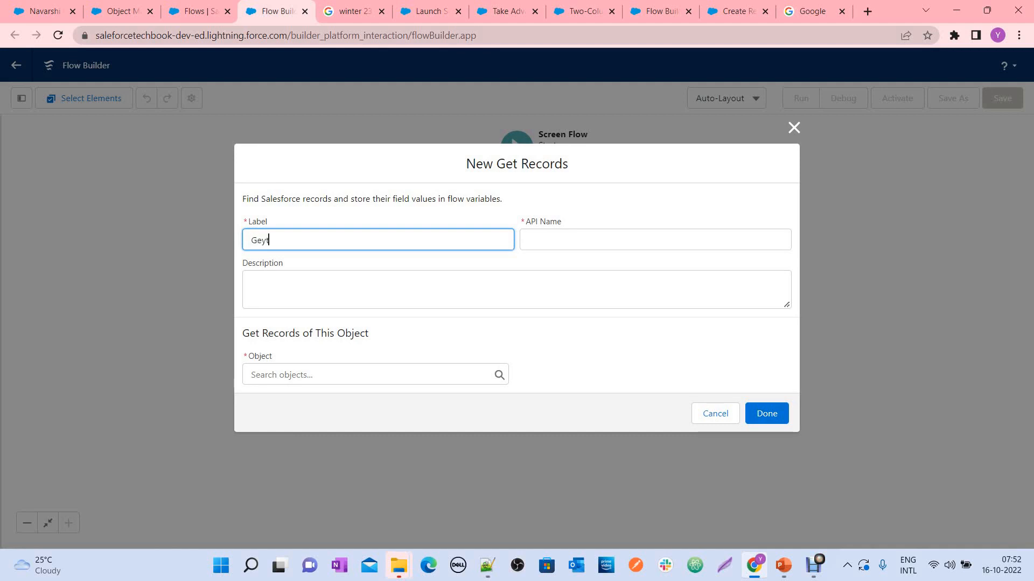
pyautogui.write('rtunities')
pyautogui.press('Tab')
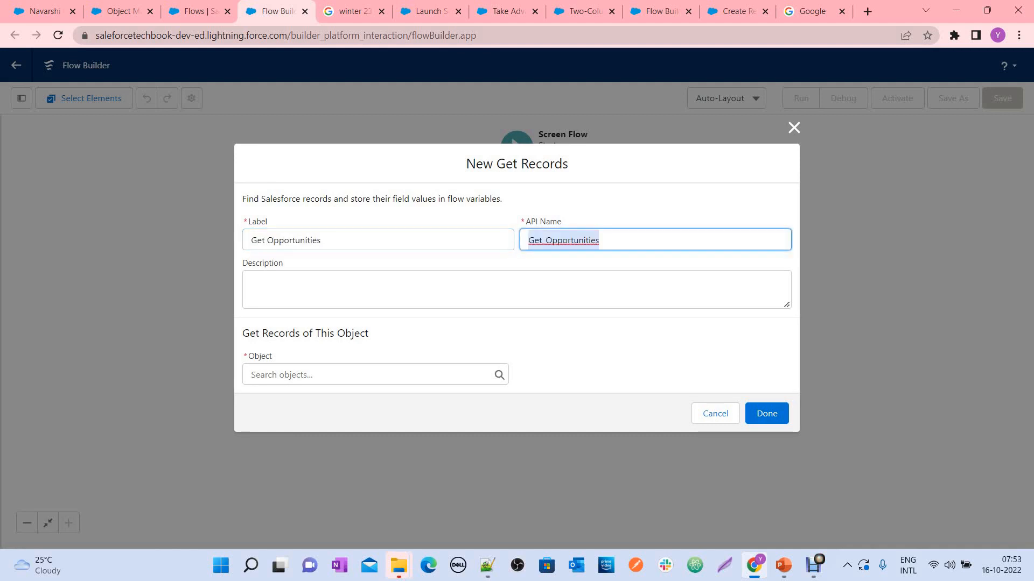
pyautogui.click(375, 375)
pyautogui.write('Oppo')
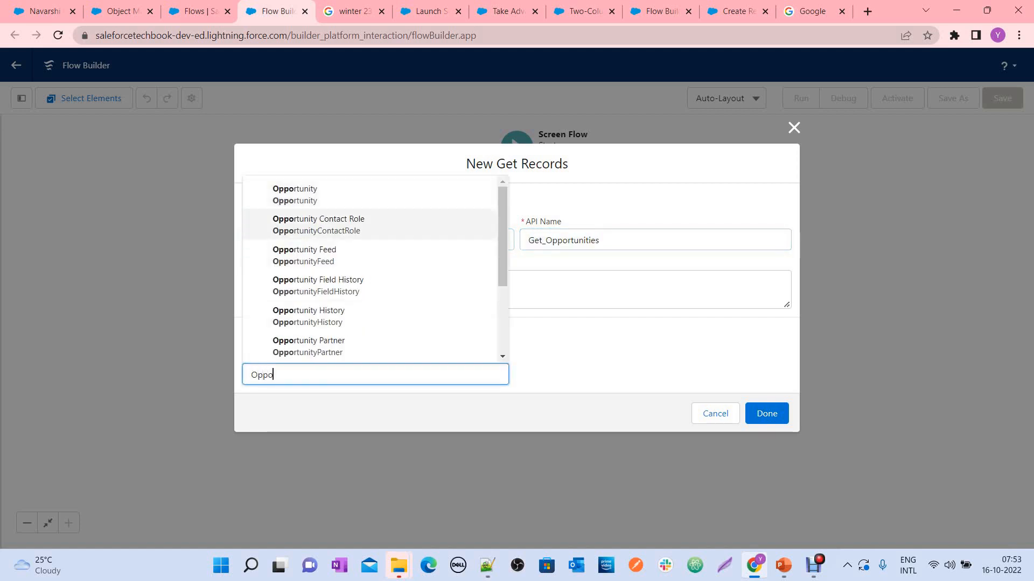
pyautogui.press('Up')
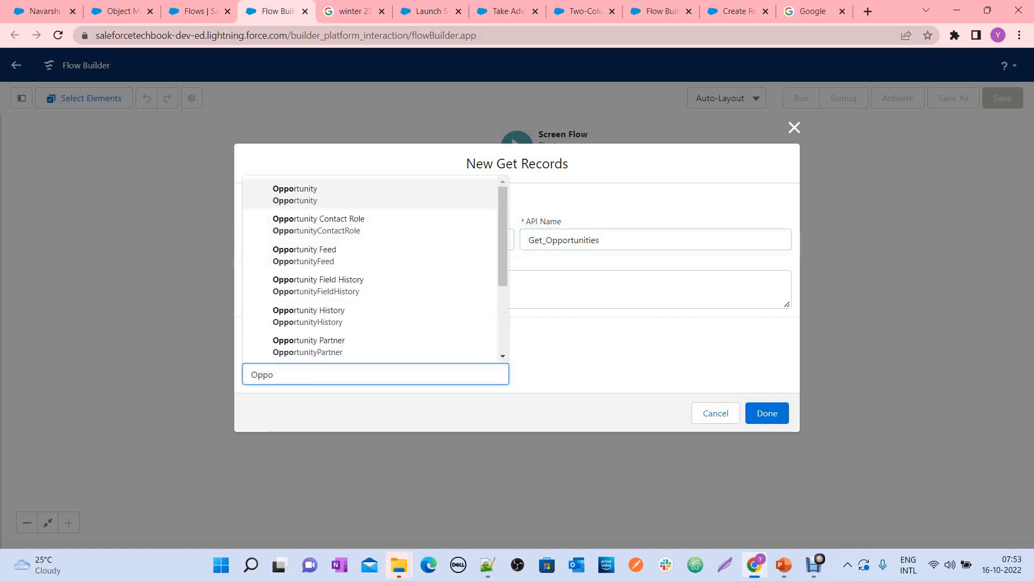
pyautogui.press('Return')
# Filter the Opportunity records on the AccountId field with the Equals operator, requiring all conditions to be met
pyautogui.scroll(-3, 511, 288)
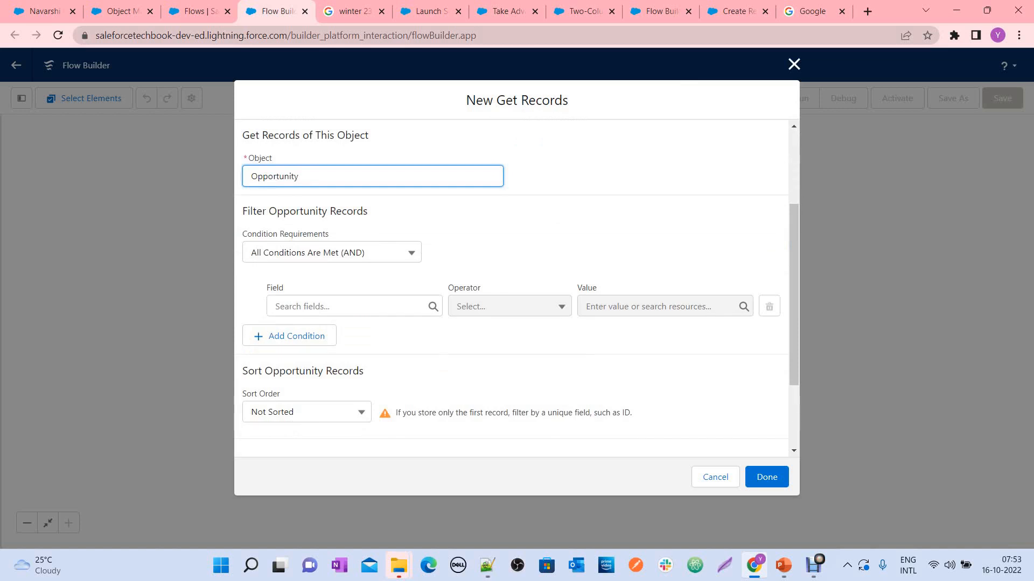
pyautogui.press('Tab')
pyautogui.press('Down')
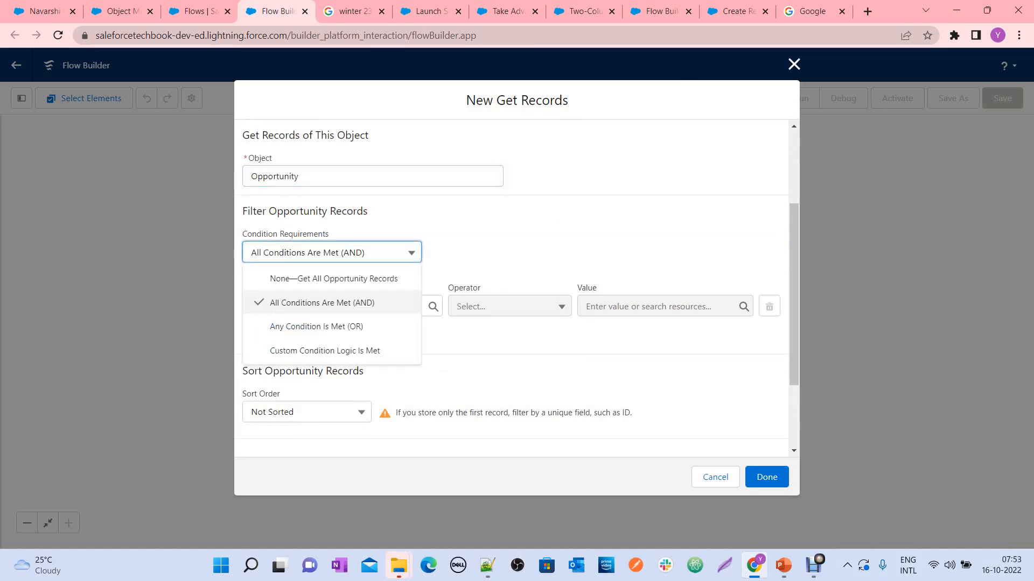
pyautogui.press('Up')
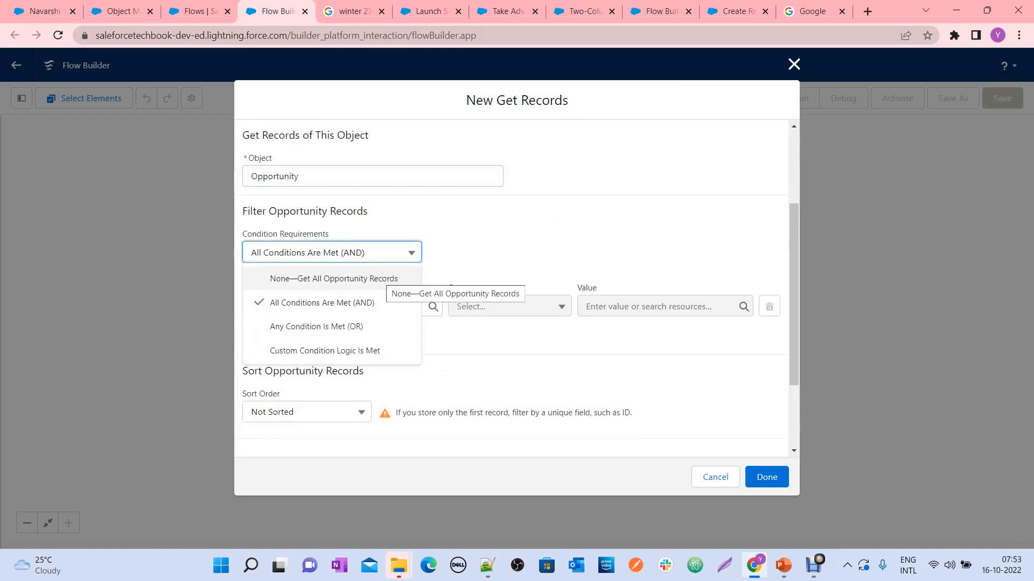
pyautogui.press('Escape')
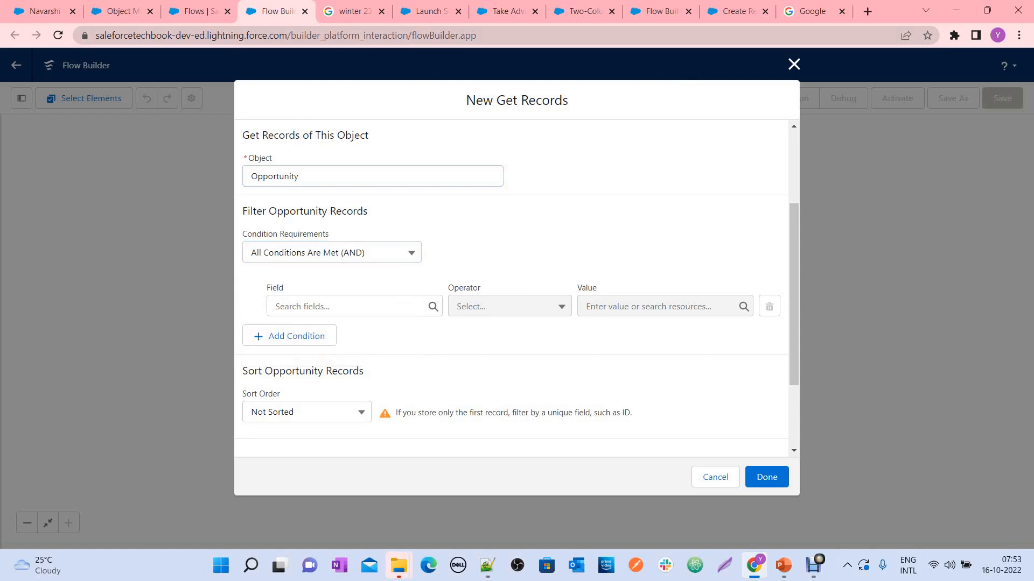
pyautogui.press('Tab')
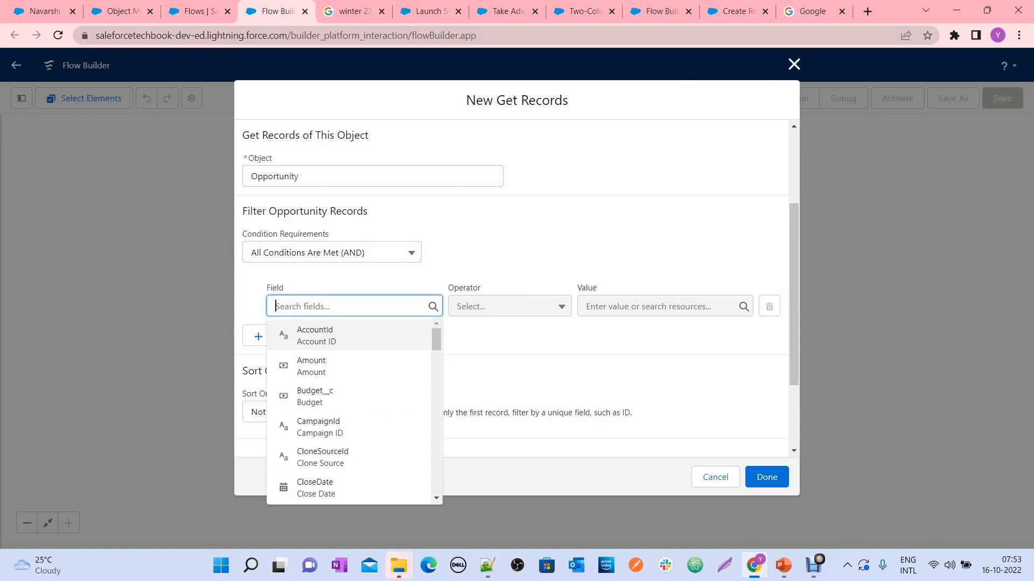
pyautogui.press('Return')
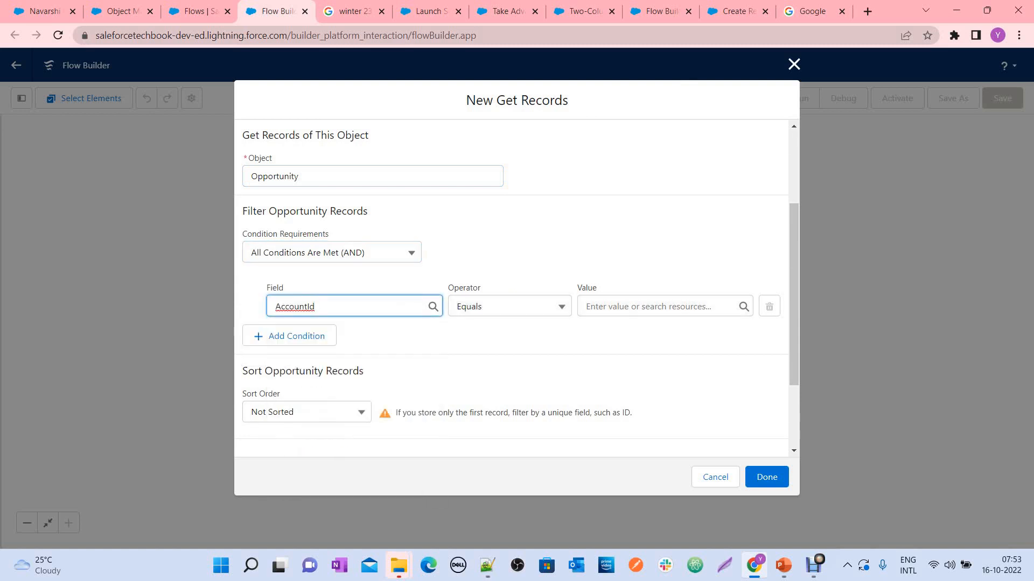
# Start a new Variable resource with the API name recordId for the AccountId condition's value
pyautogui.press('Tab')
pyautogui.press('Tab')
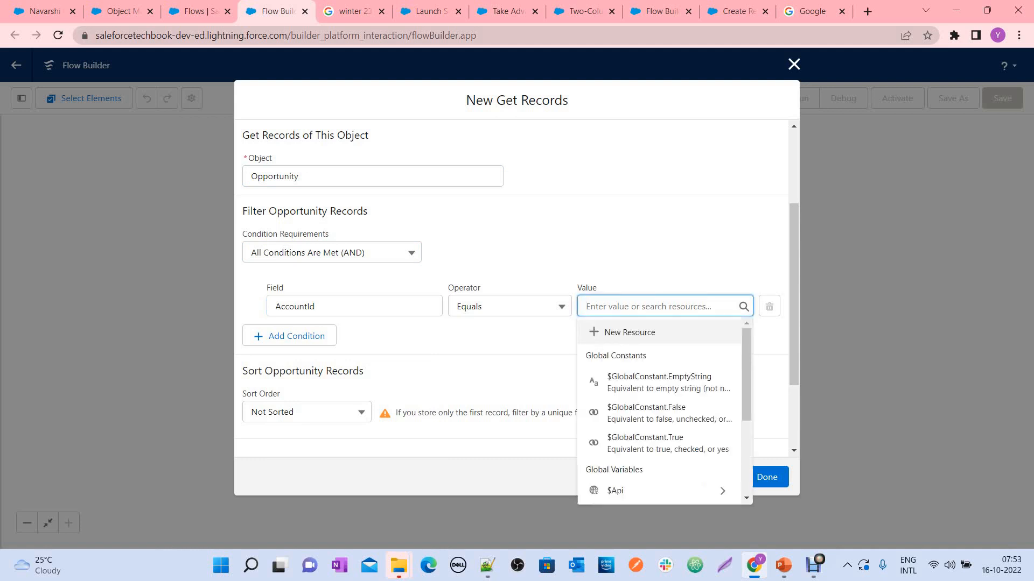
pyautogui.press('Return')
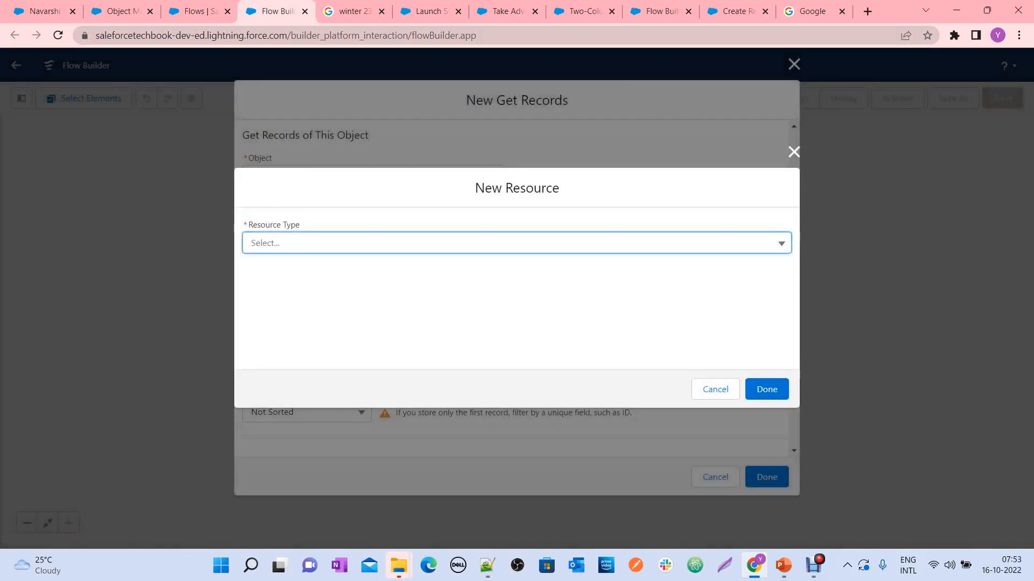
pyautogui.press('Down')
pyautogui.press('Return')
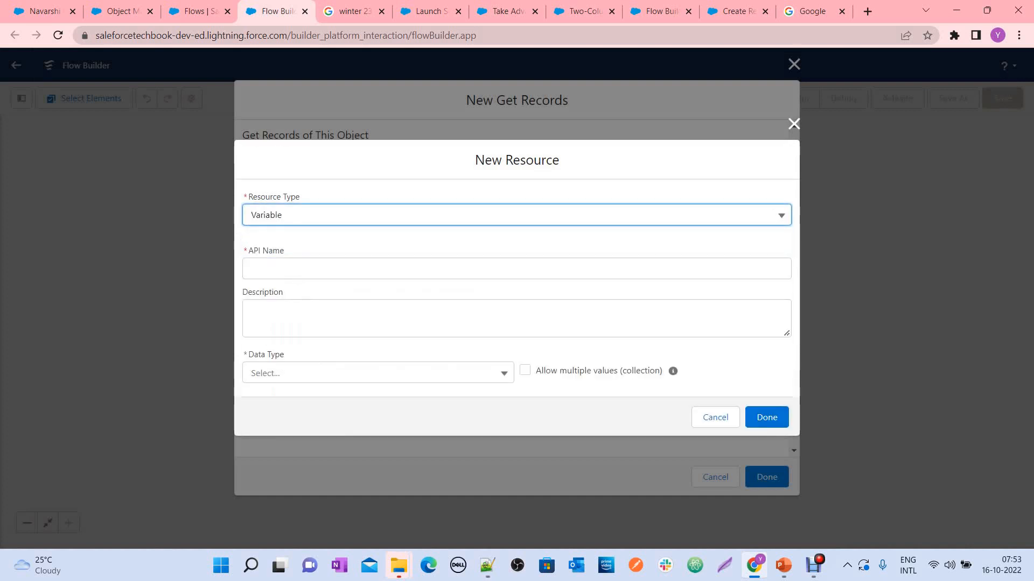
pyautogui.press('Tab')
pyautogui.write('recordT')
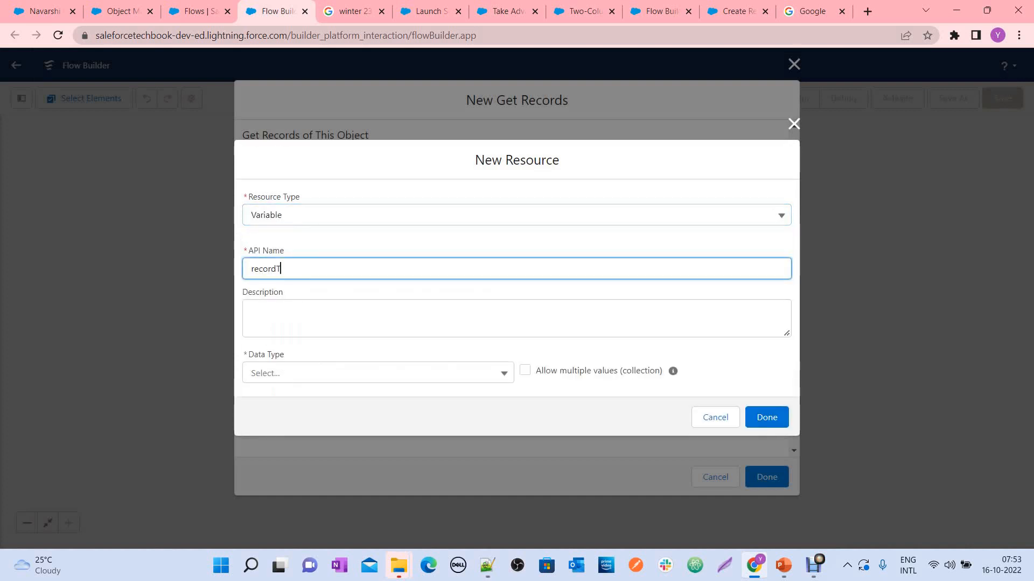
pyautogui.press('BackSpace')
pyautogui.write('Id')
# Set the recordId variable's data type to Text, make it available for input, and finish the resource
pyautogui.click(378, 372)
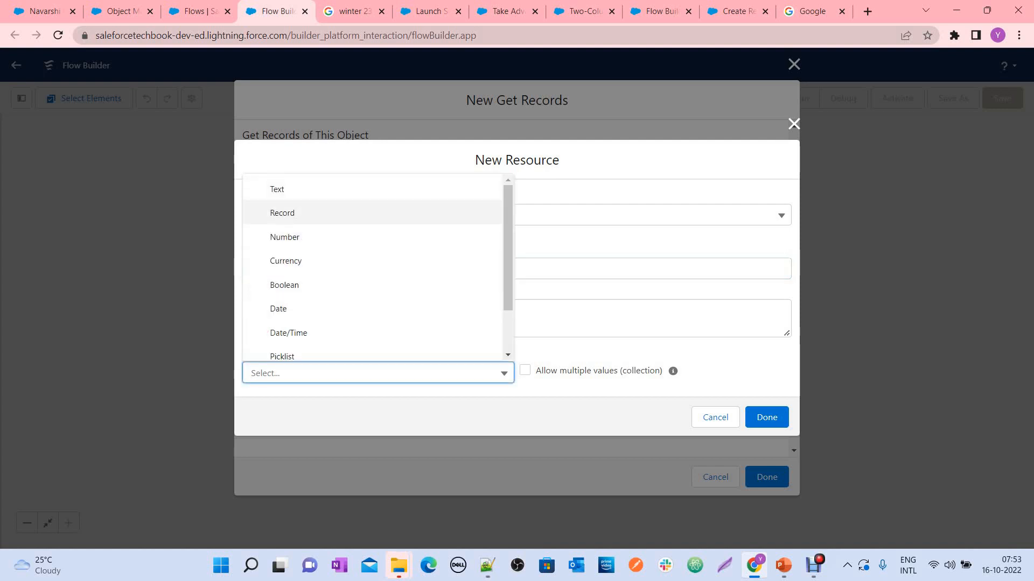
pyautogui.click(278, 189)
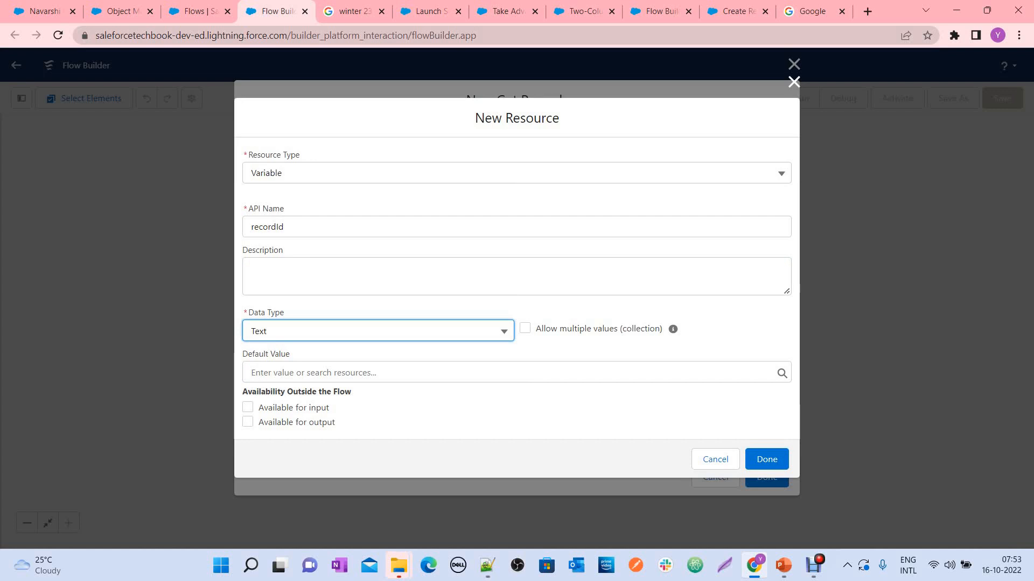
pyautogui.click(247, 408)
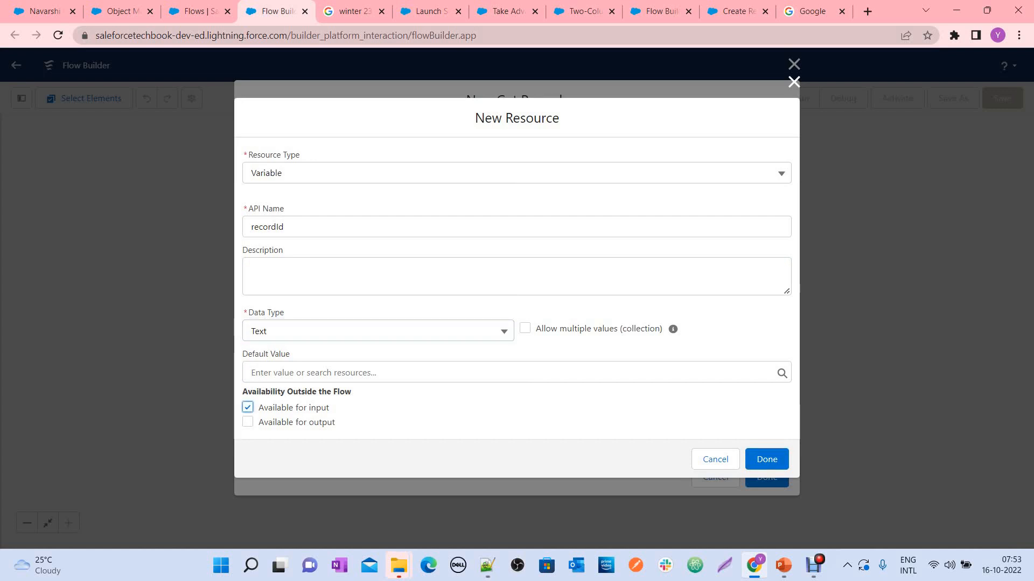
pyautogui.click(767, 459)
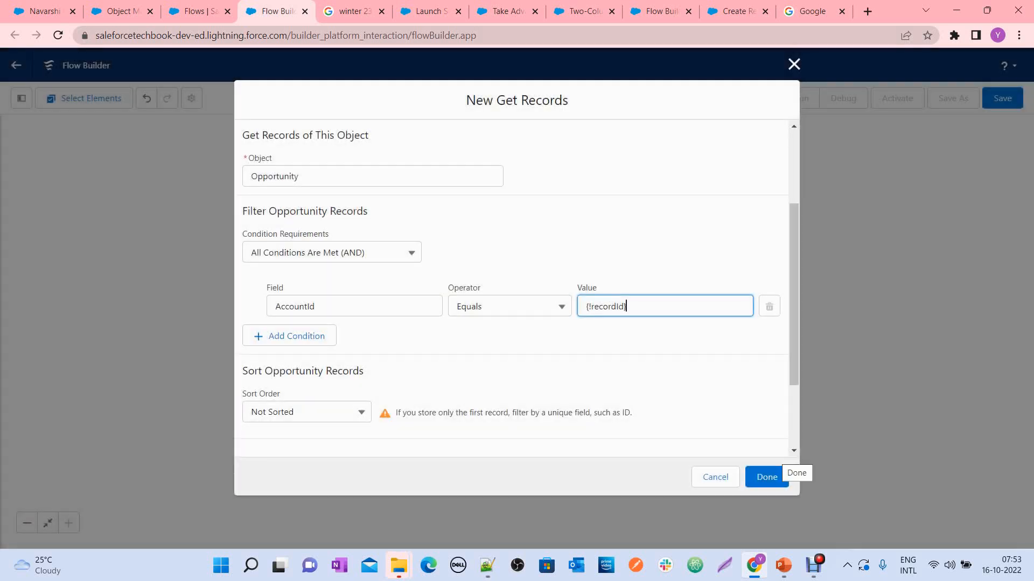
# Store all records with all fields stored automatically, and finish the Get Opportunities element
pyautogui.scroll(-5, 515, 289)
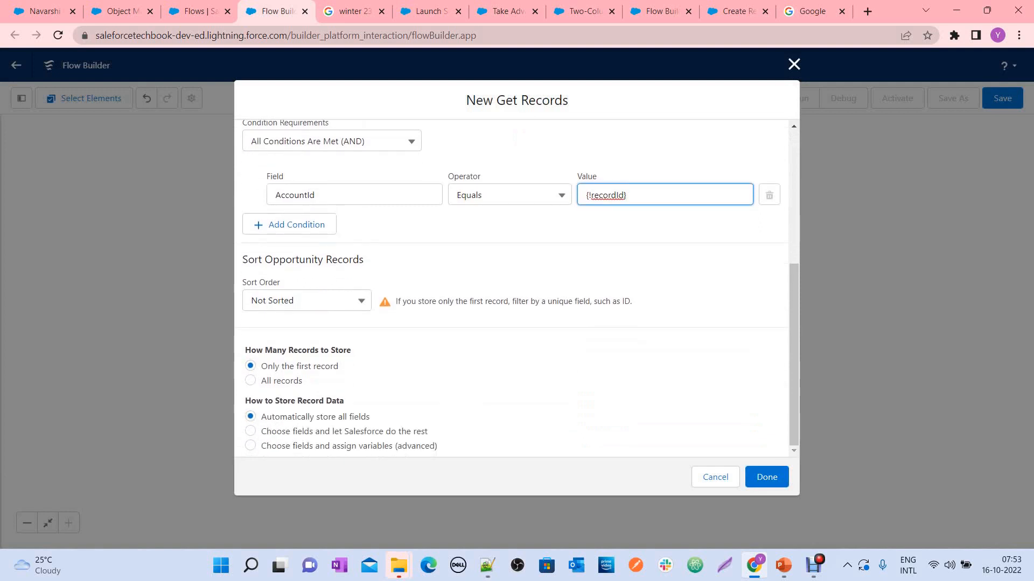
pyautogui.click(251, 380)
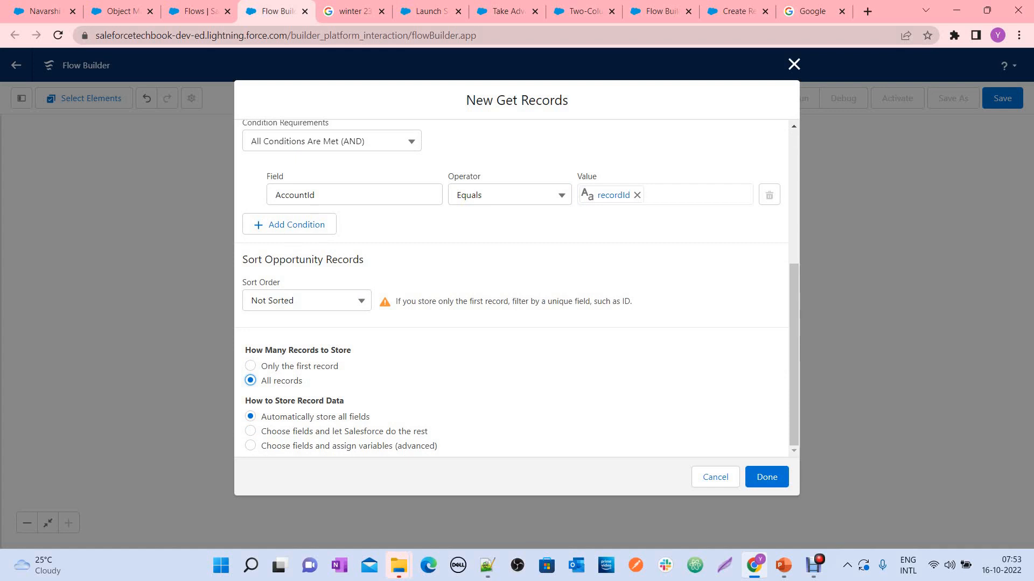
pyautogui.moveTo(262, 416); pyautogui.dragTo(348, 417)
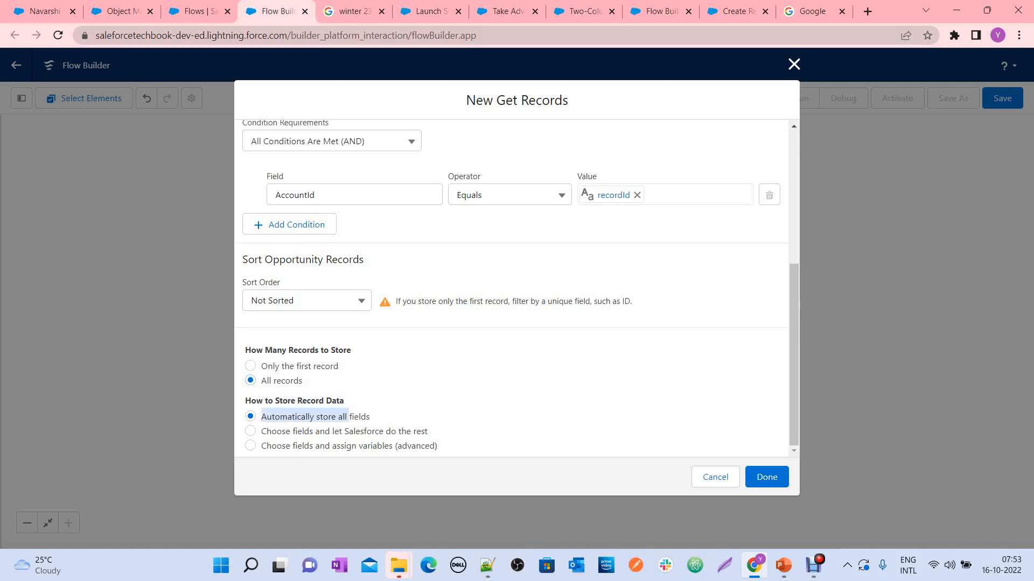
pyautogui.click(350, 417)
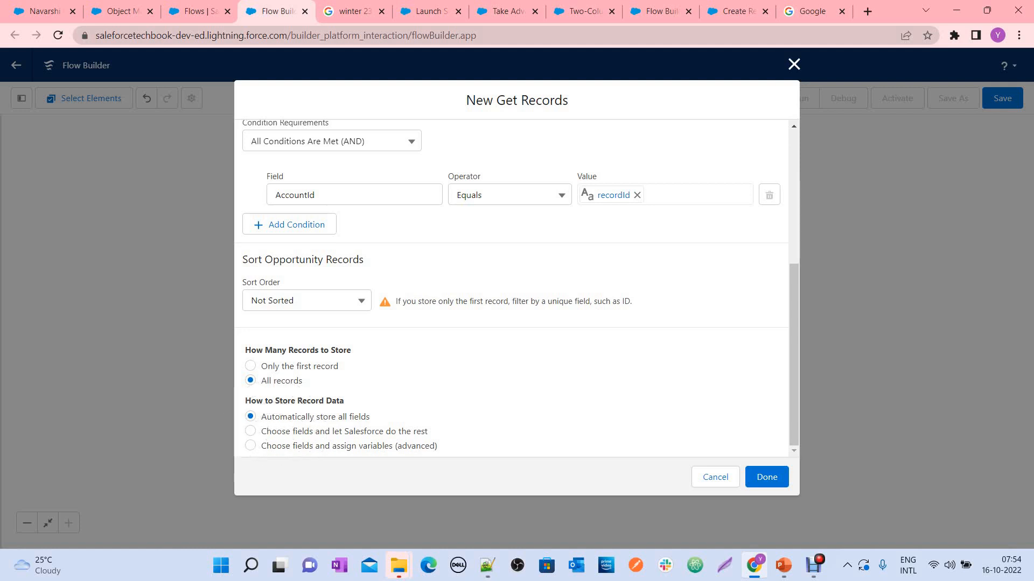
pyautogui.click(766, 477)
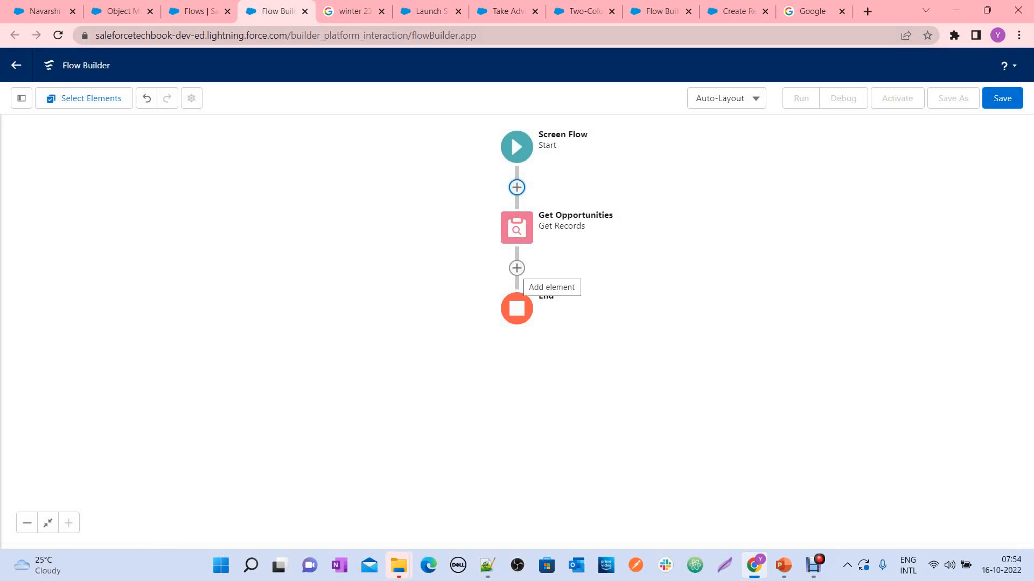
# Add a Screen element between Get Opportunities and the end of the flow
pyautogui.click(517, 268)
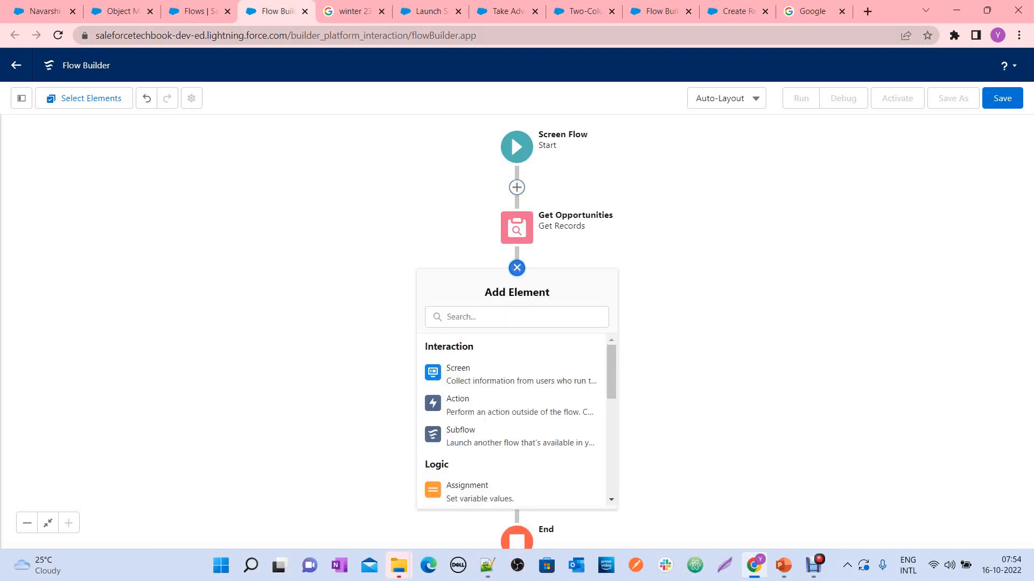
pyautogui.click(485, 374)
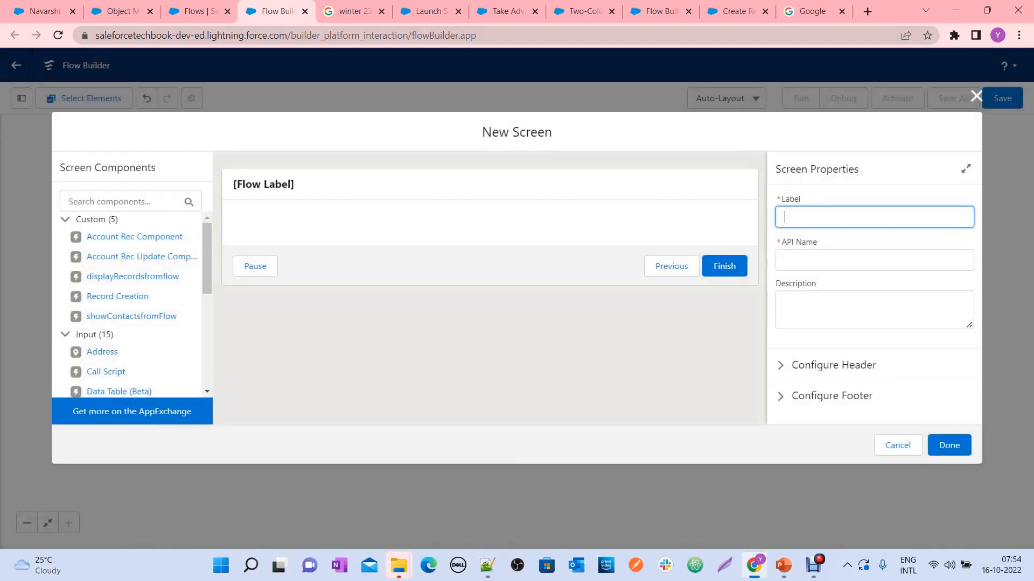
pyautogui.click(489, 188)
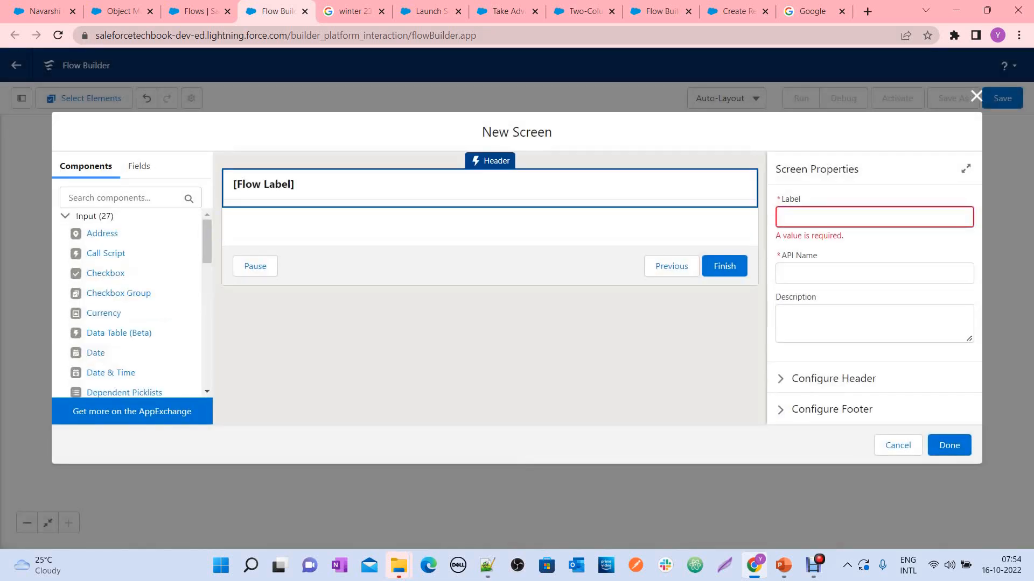
# Label the new screen Display Opportunities, with the API name Display_Opportunities
pyautogui.click(874, 217)
pyautogui.write('Do')
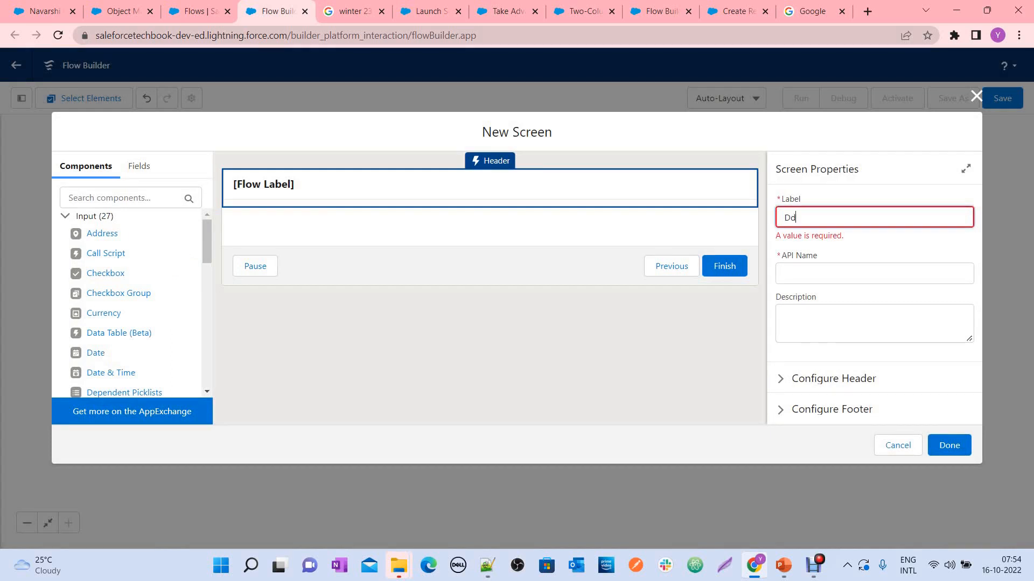
pyautogui.write('splay Opportunitie')
pyautogui.press('Tab')
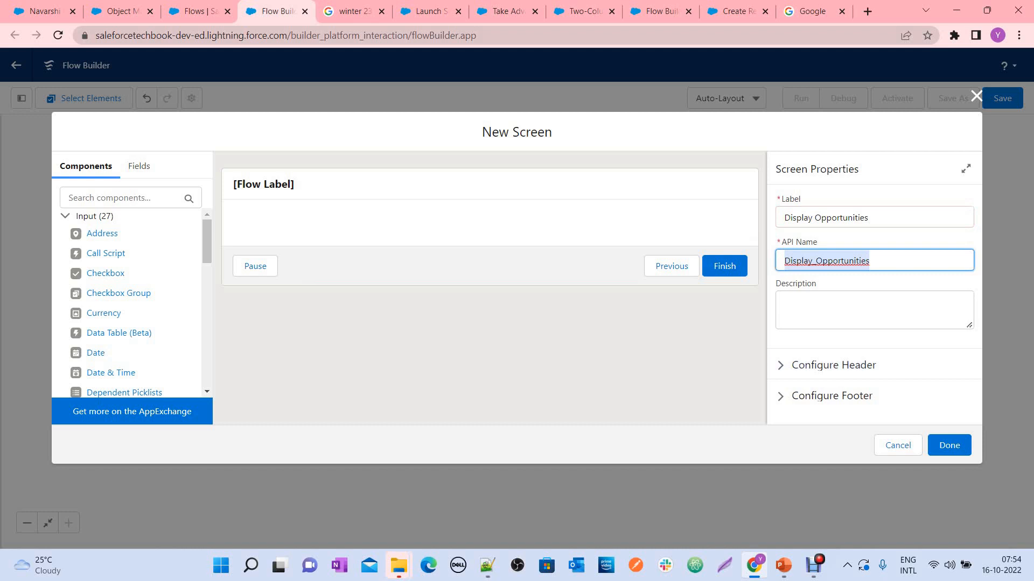
pyautogui.click(474, 323)
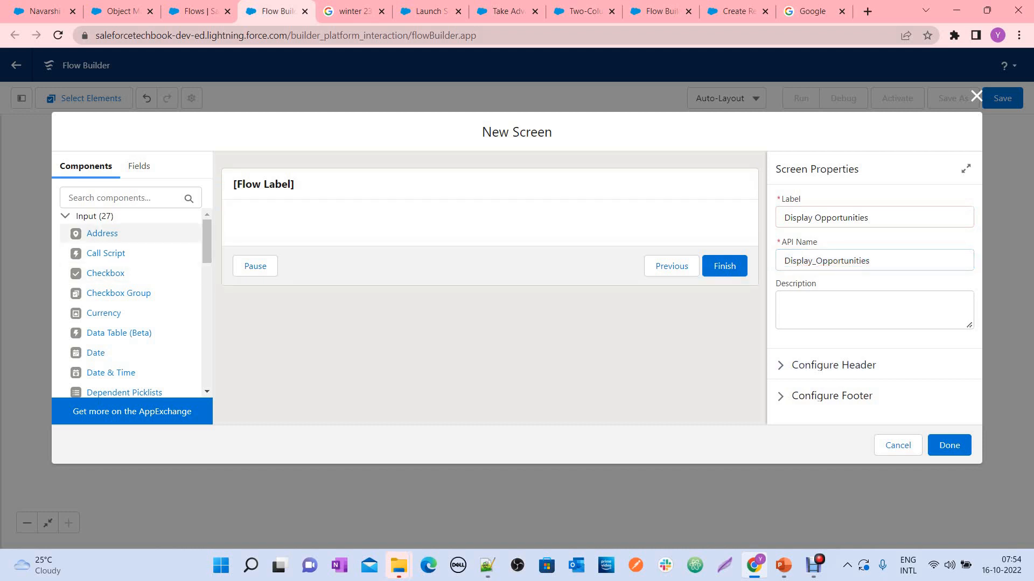
# Place a Data Table (Beta) component on the Display Opportunities screen
pyautogui.scroll(-2, 129, 312)
pyautogui.scroll(1, 130, 313)
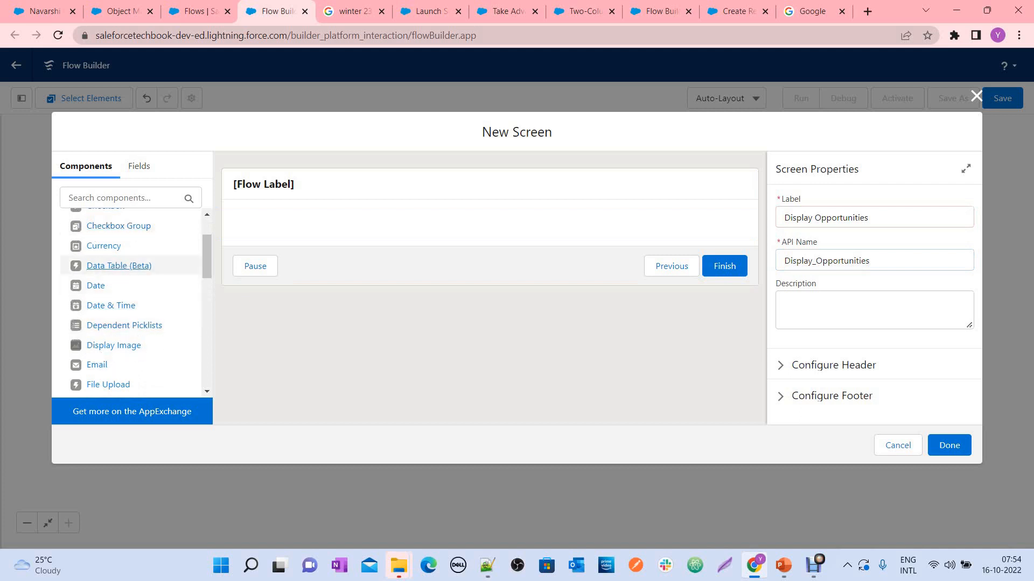
pyautogui.press('ctrl')
pyautogui.press('ctrl')
pyautogui.press('ctrl')
pyautogui.press('ctrl')
pyautogui.moveTo(119, 265); pyautogui.dragTo(371, 230)
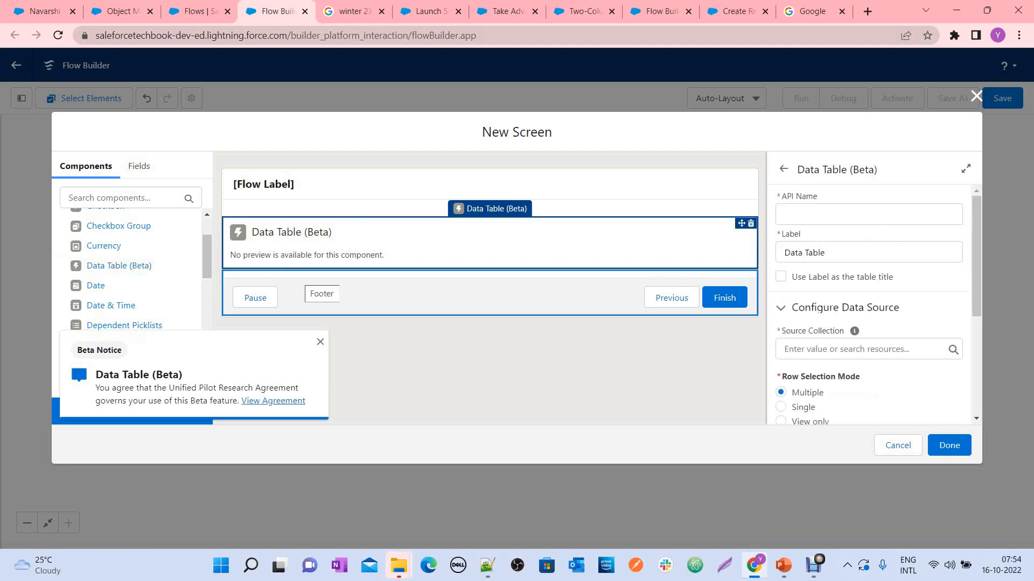
# Set the data table's API name to Opportunities
pyautogui.click(868, 214)
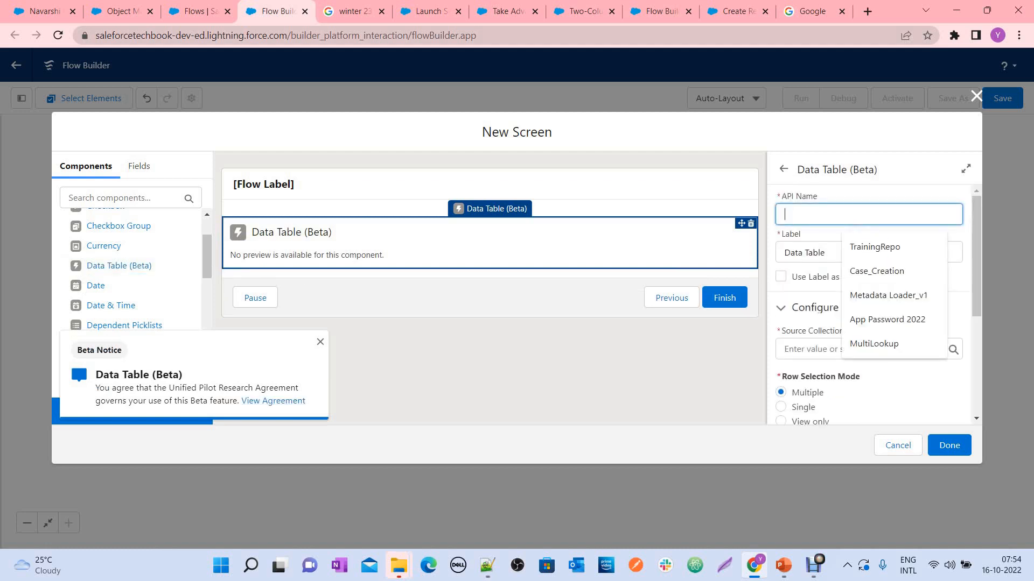
pyautogui.write('T')
pyautogui.press('BackSpace')
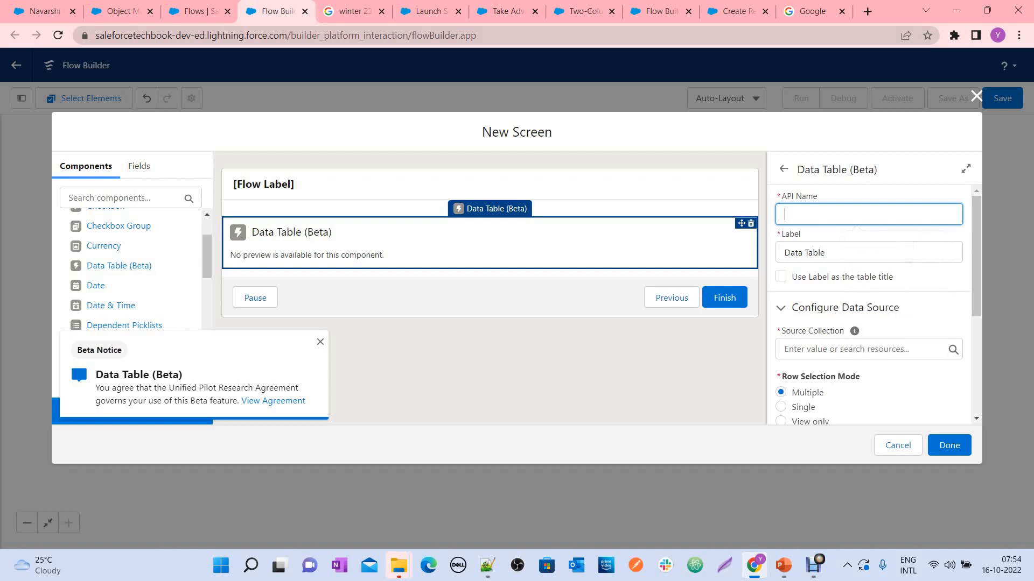
pyautogui.write('Opporuni')
pyautogui.press('BackSpace')
pyautogui.press('BackSpace')
pyautogui.write('tunities')
# Replace the data table's label with Opportunities
pyautogui.press('Tab')
pyautogui.write('Op')
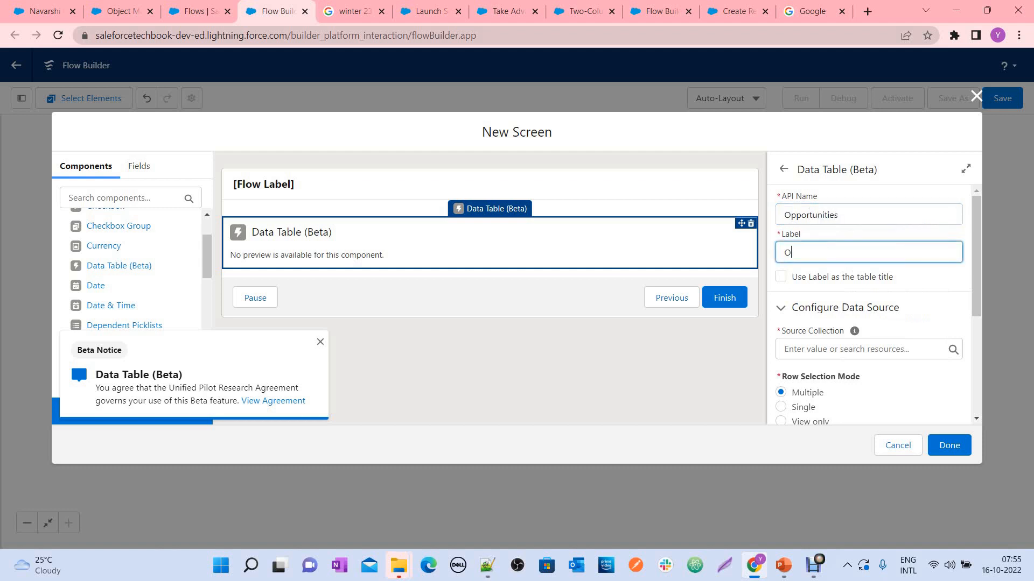
pyautogui.write('porunities')
pyautogui.press('BackSpace')
pyautogui.press('BackSpace')
pyautogui.press('BackSpace')
pyautogui.press('BackSpace')
pyautogui.press('BackSpace')
pyautogui.write('tuniitties')
# Use the Opportunities from Get_Opportunities record collection as the data table's source collection
pyautogui.scroll(-1, 869, 301)
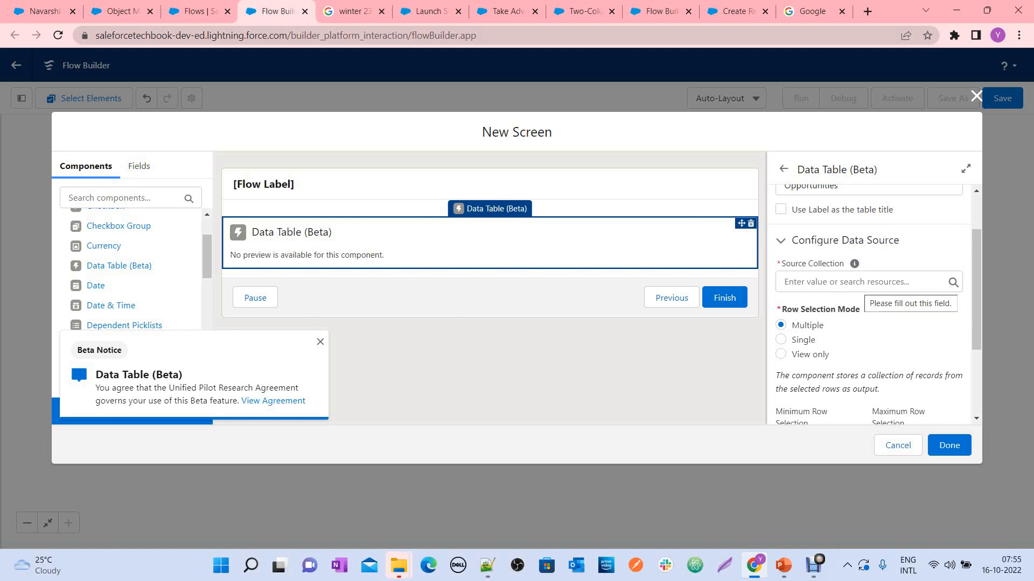
pyautogui.click(863, 283)
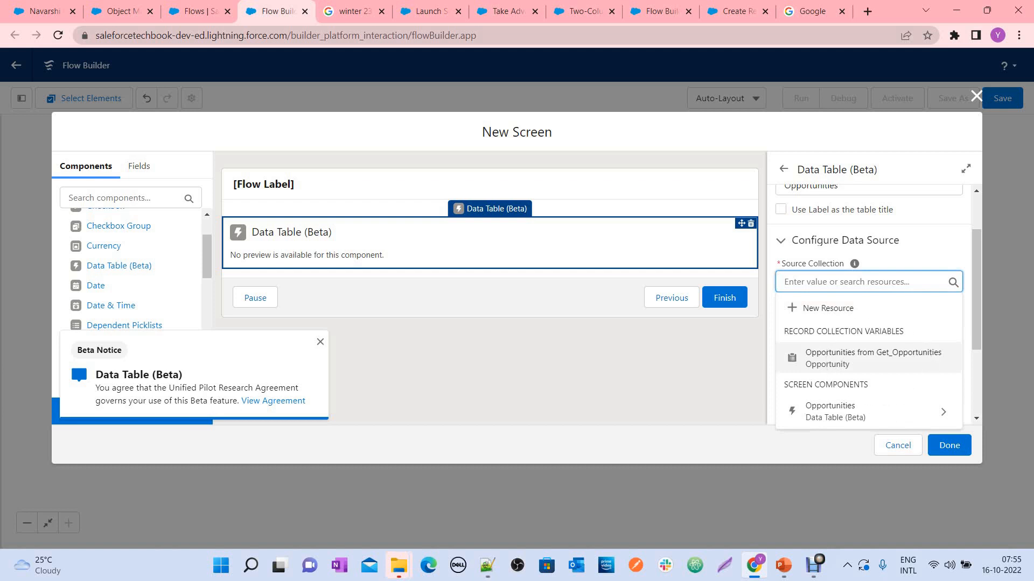
pyautogui.click(862, 355)
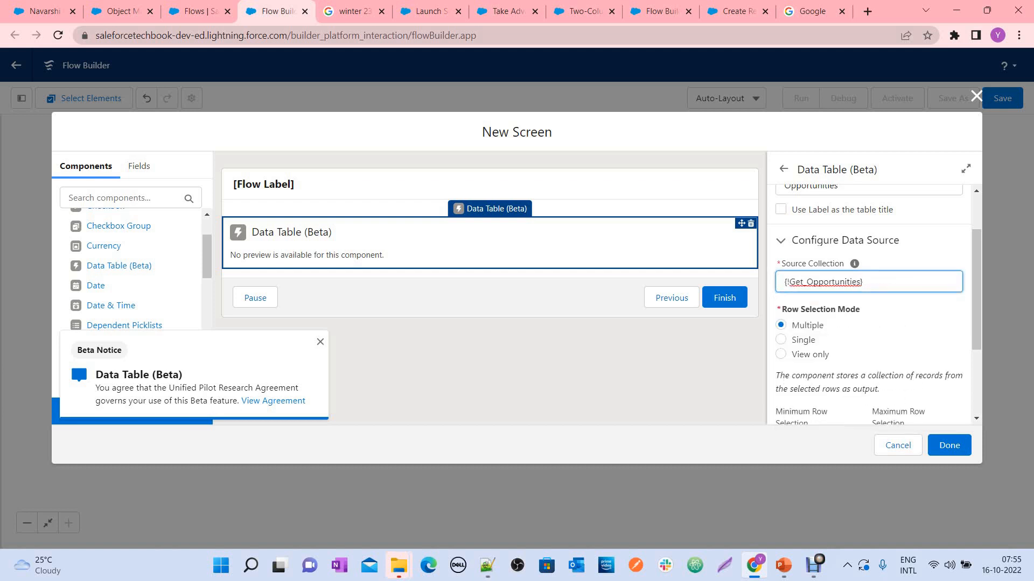
# Set the data table's minimum row selection to 1 and its maximum row selection to 20
pyautogui.scroll(-2, 860, 281)
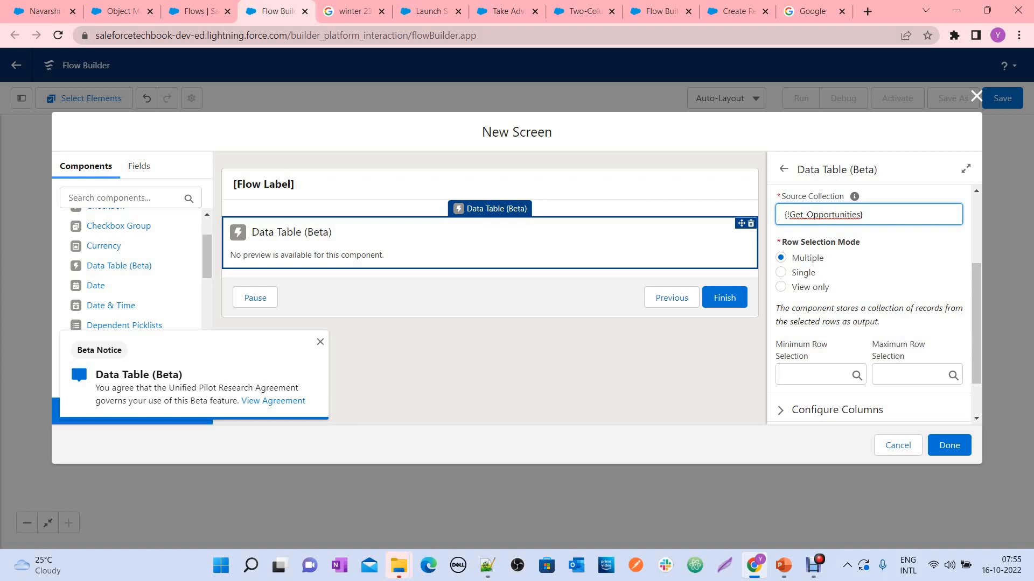
pyautogui.moveTo(776, 308); pyautogui.dragTo(879, 321)
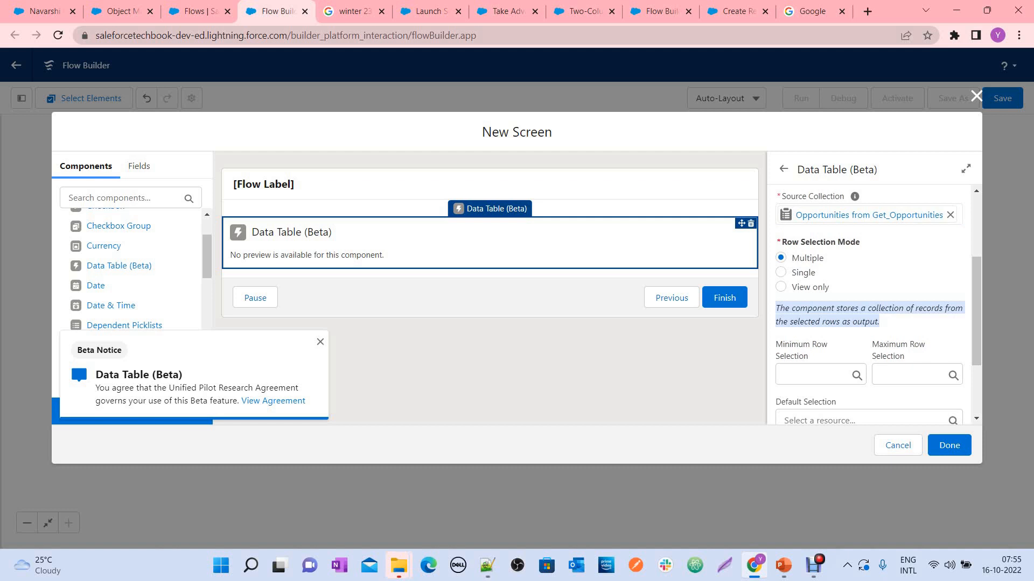
pyautogui.scroll(-1, 870, 301)
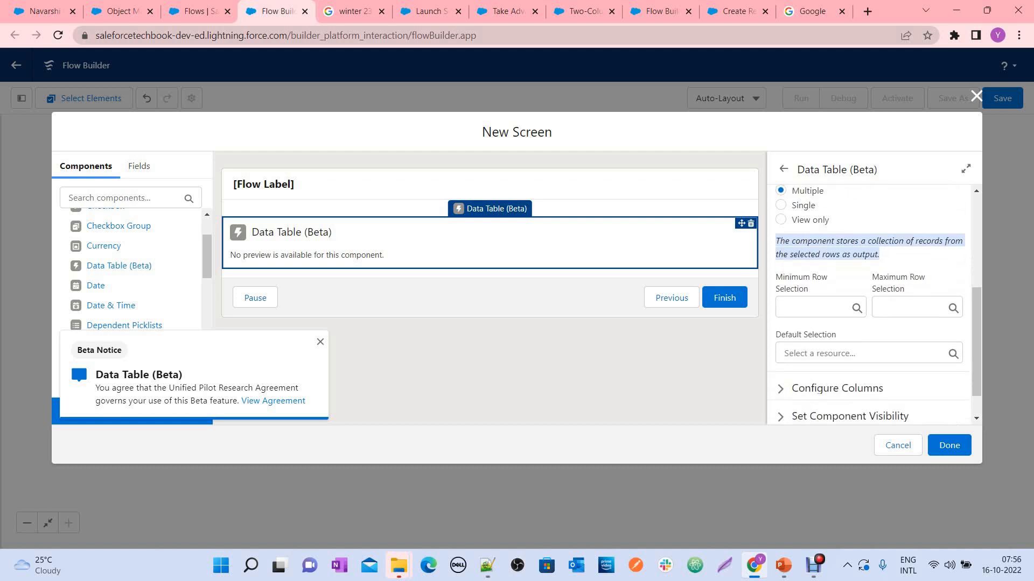
pyautogui.click(883, 263)
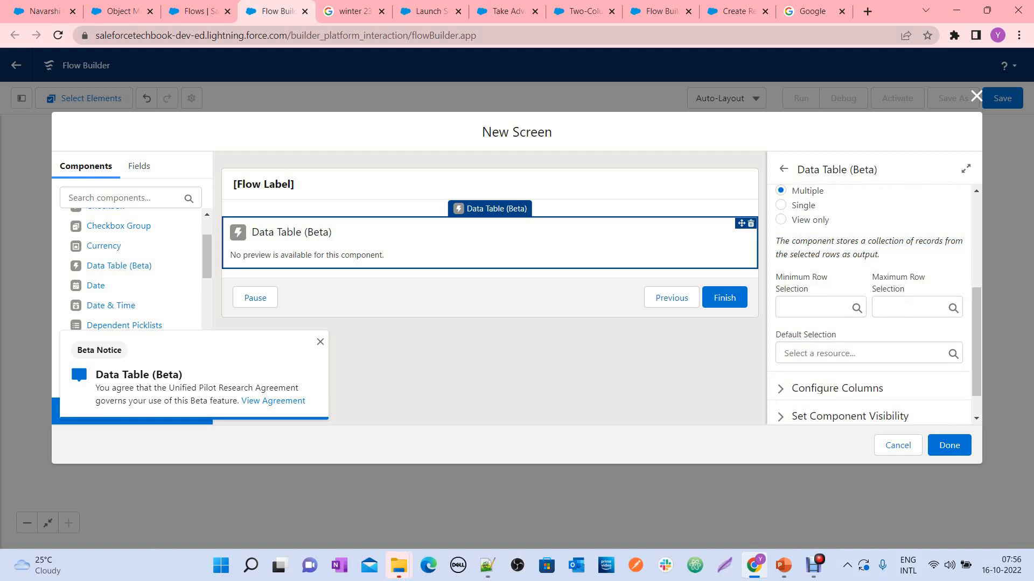
pyautogui.click(812, 307)
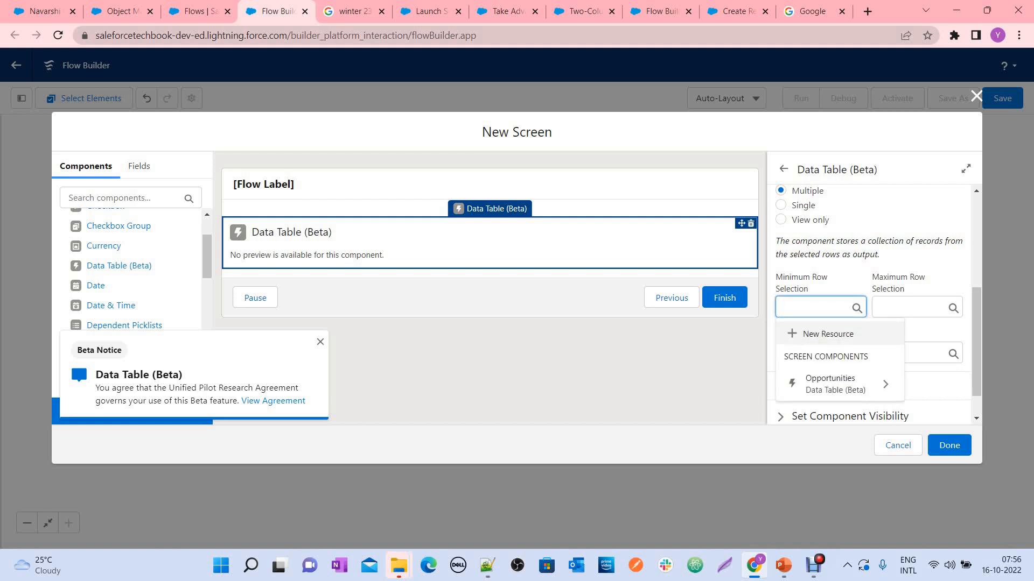
pyautogui.write('1')
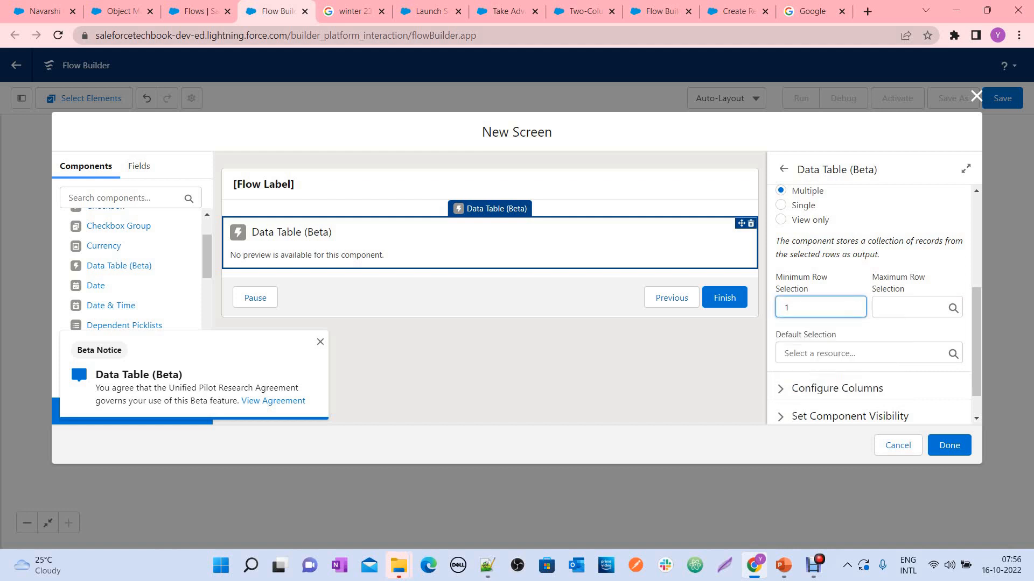
pyautogui.click(908, 308)
pyautogui.moveTo(810, 307); pyautogui.dragTo(778, 270)
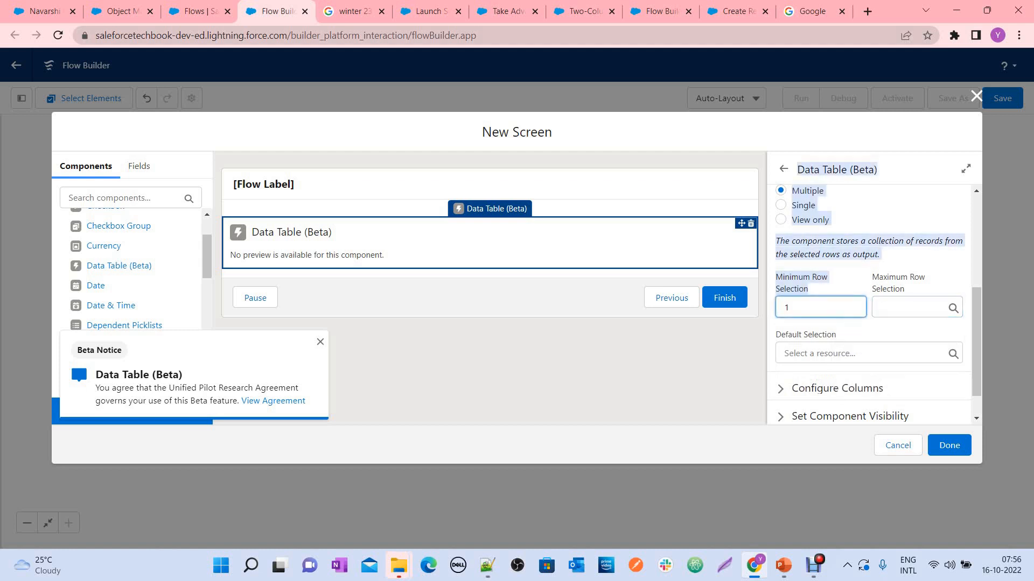
pyautogui.click(908, 308)
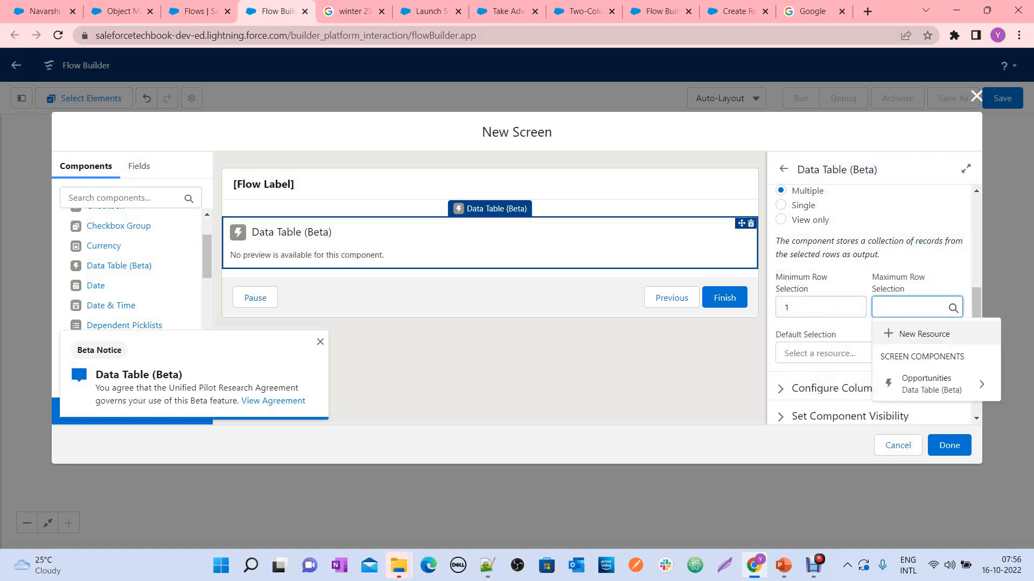
pyautogui.write('20')
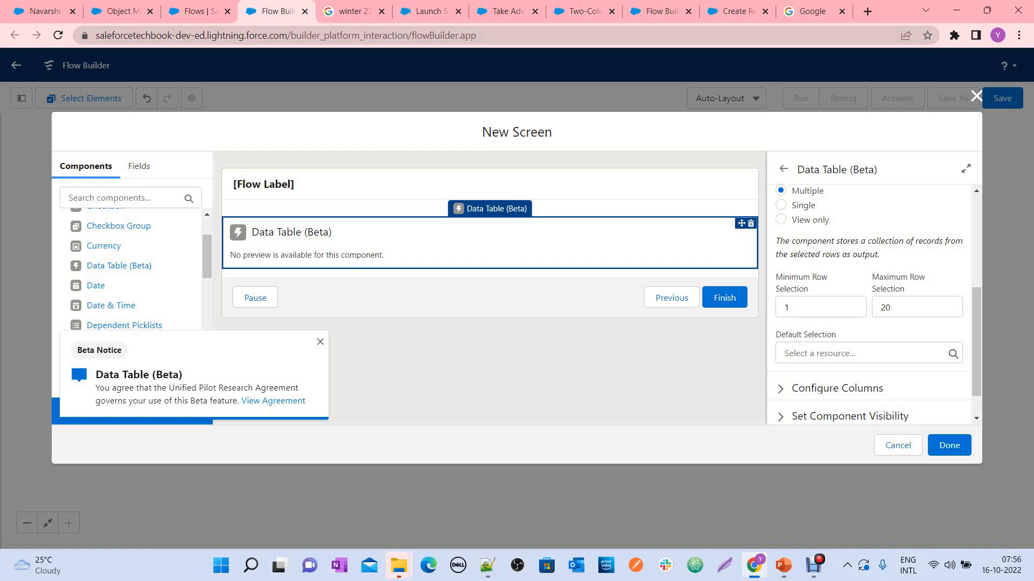
# Configure the data table's first column with Name as the source field and finish the column
pyautogui.scroll(-1, 870, 302)
pyautogui.moveTo(836, 297); pyautogui.dragTo(775, 297)
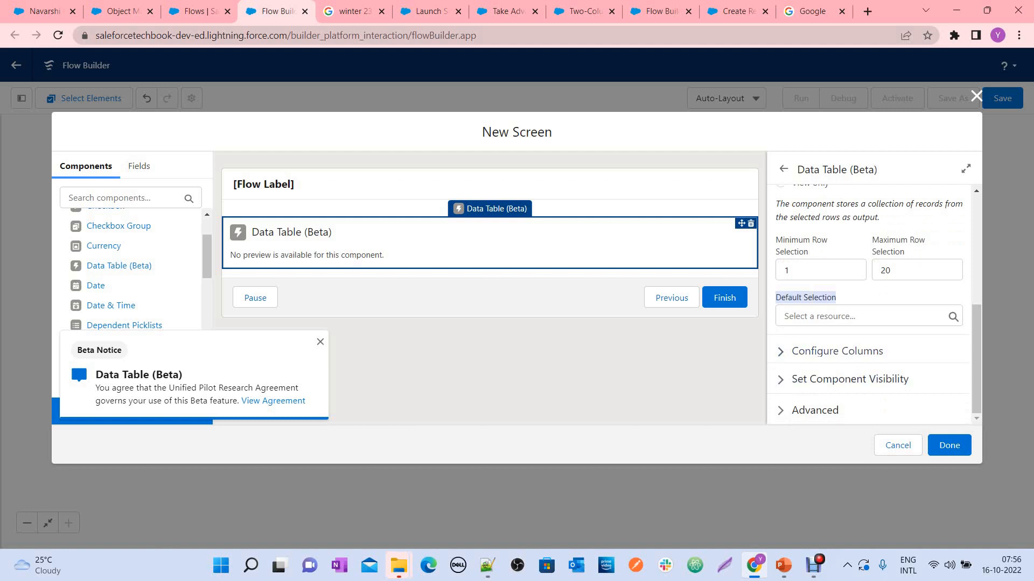
pyautogui.click(837, 351)
pyautogui.scroll(-3, 837, 302)
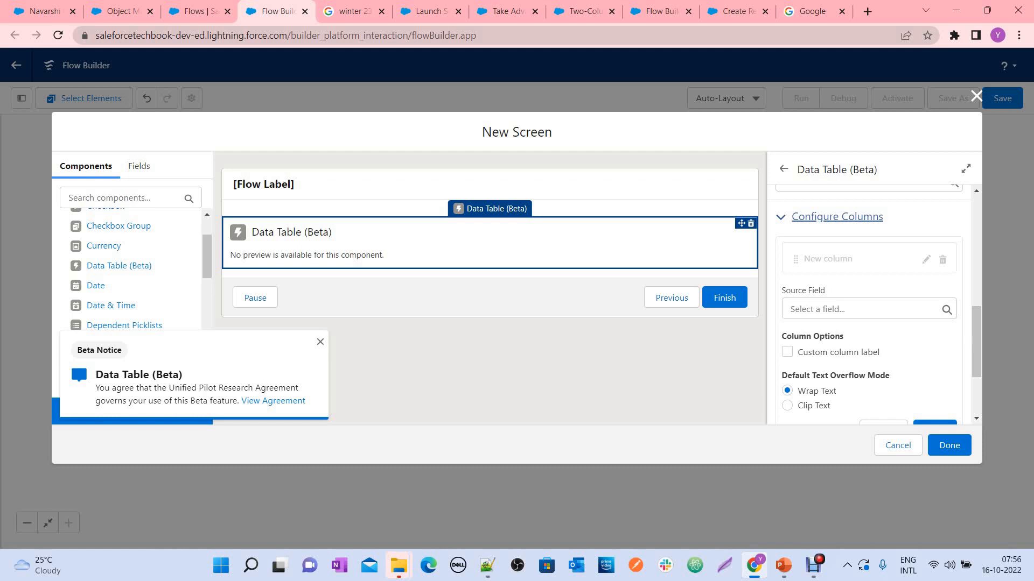
pyautogui.click(877, 310)
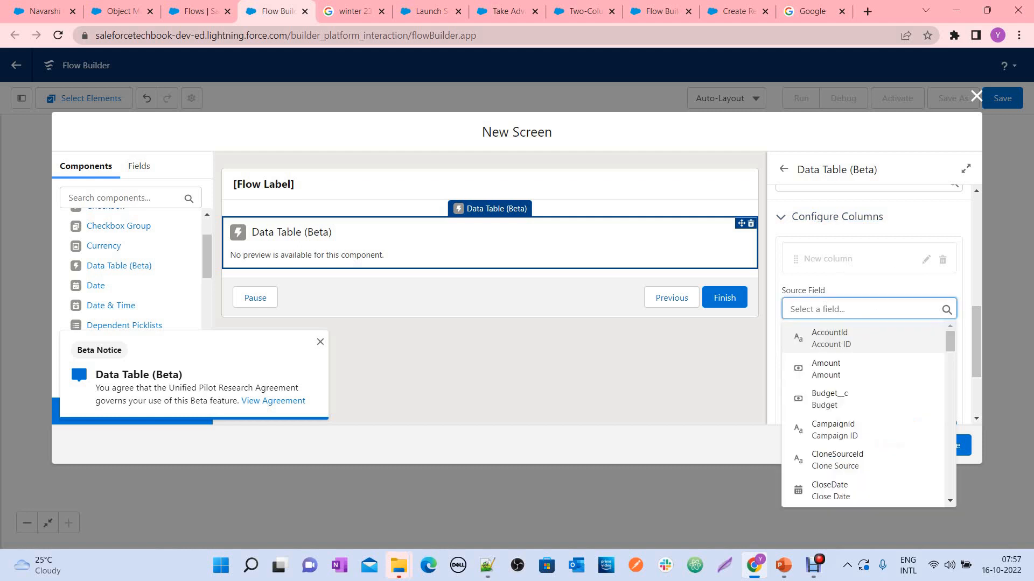
pyautogui.write('Name')
pyautogui.press('Return')
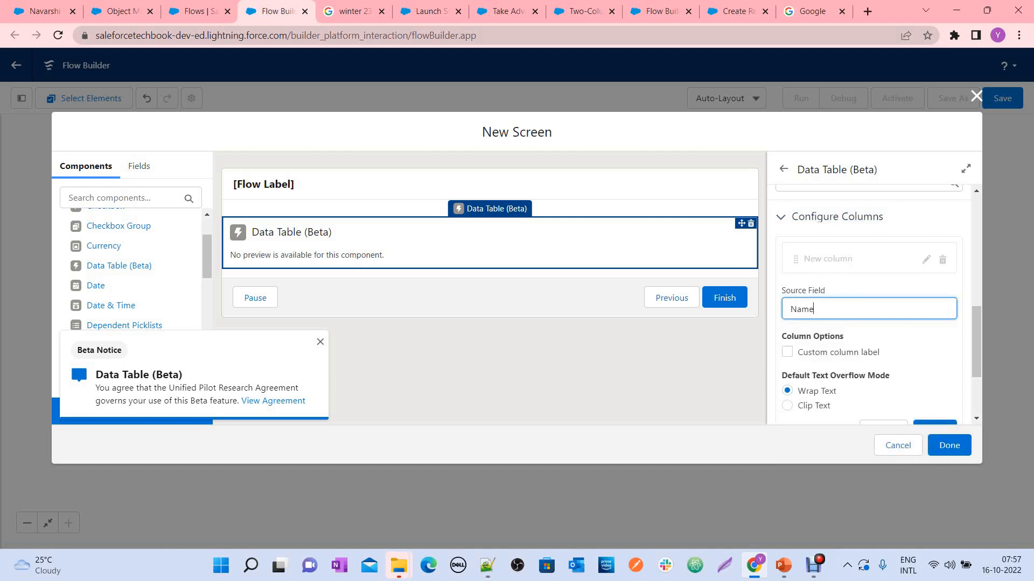
pyautogui.scroll(-1, 868, 304)
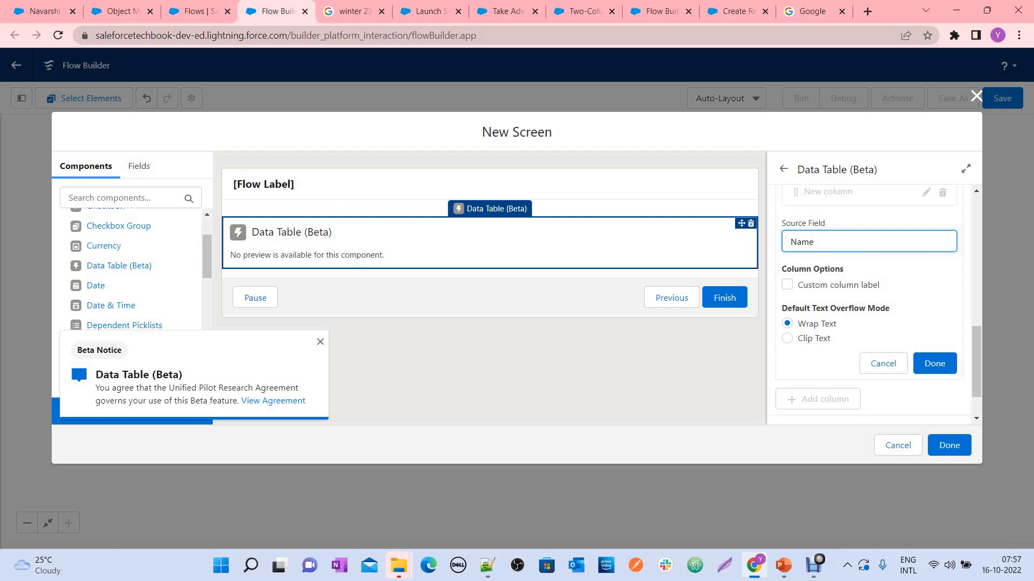
pyautogui.scroll(-1, 869, 304)
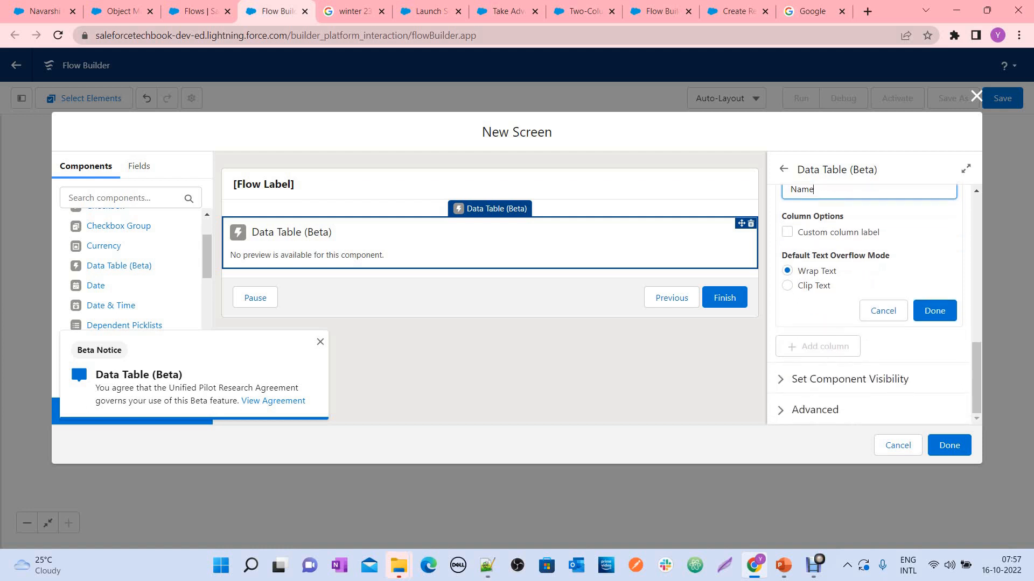
pyautogui.scroll(3, 869, 304)
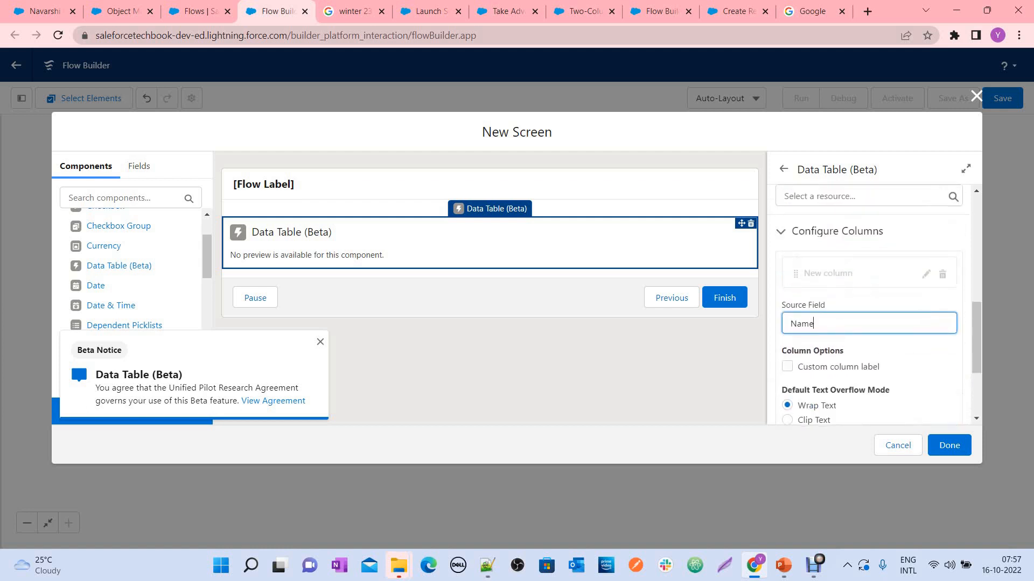
pyautogui.scroll(-1, 948, 383)
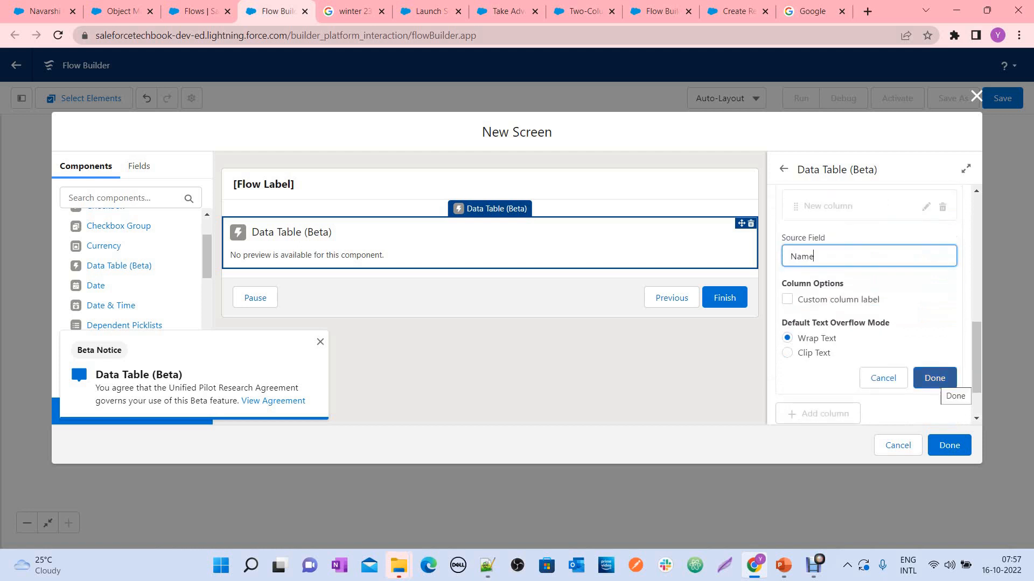
pyautogui.click(947, 383)
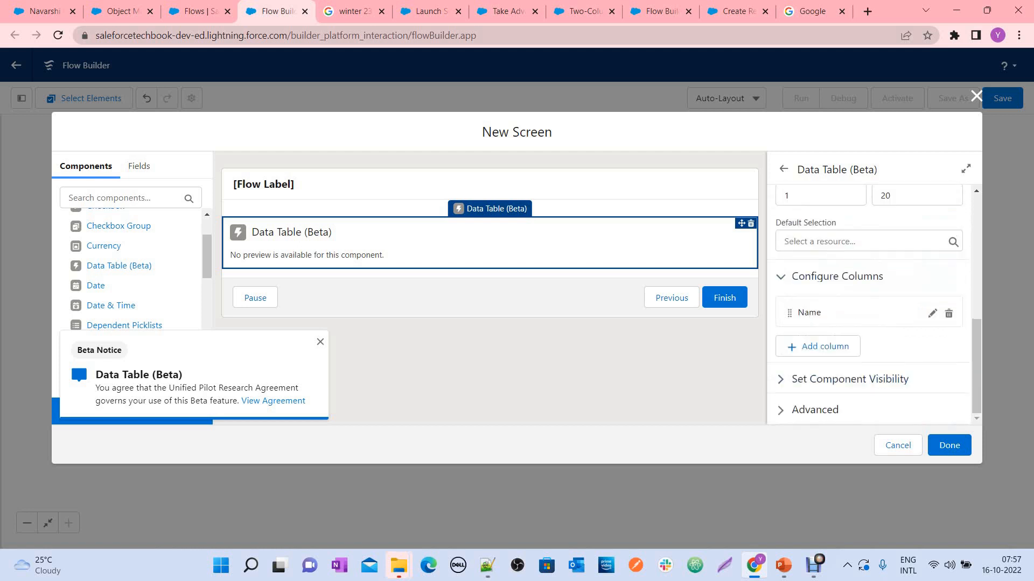
# Add a second column to the data table with Amount as its source field
pyautogui.click(819, 346)
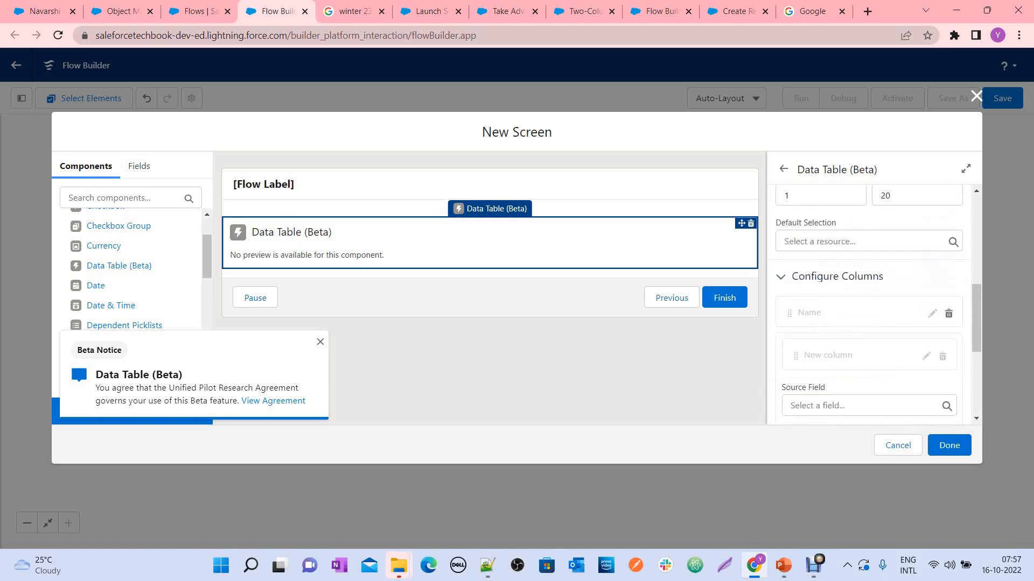
pyautogui.scroll(-1, 840, 342)
pyautogui.click(839, 339)
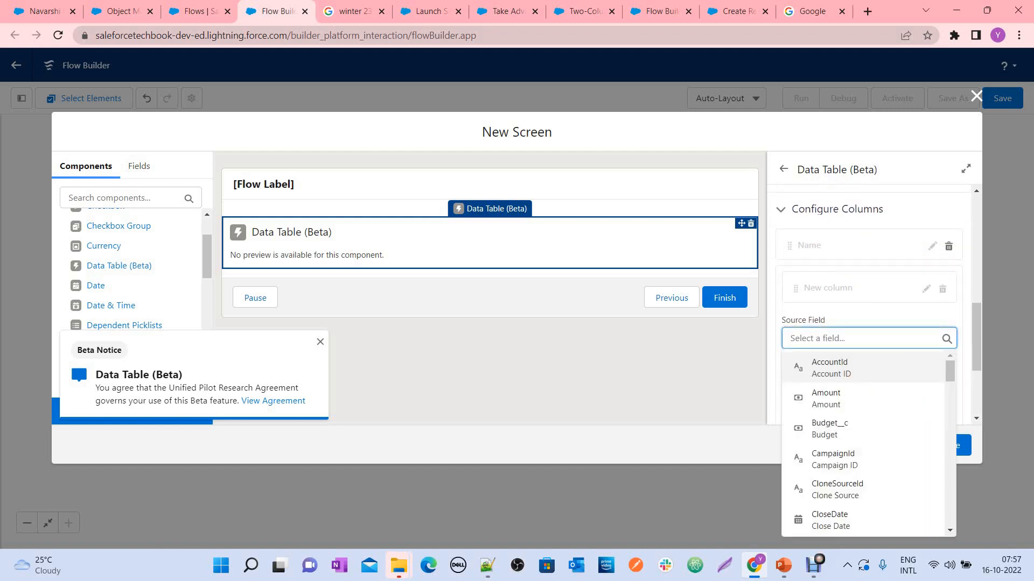
pyautogui.write('Ammoun')
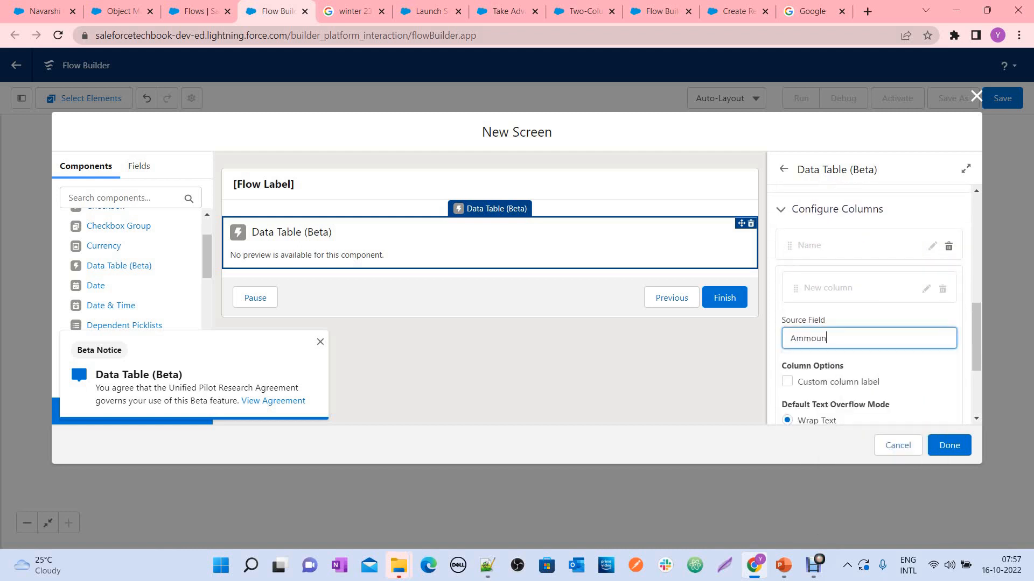
pyautogui.press('BackSpace')
pyautogui.press('BackSpace')
pyautogui.press('BackSpace')
pyautogui.press('BackSpace')
pyautogui.write('ount')
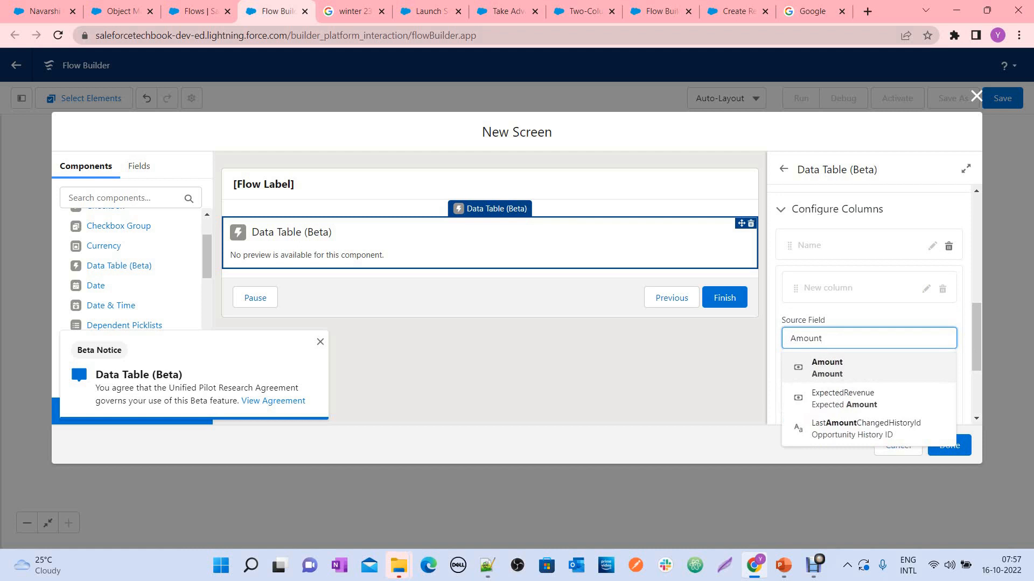
pyautogui.click(829, 368)
pyautogui.scroll(-1, 839, 361)
# Give the Amount column the custom label Deal Amount and finish the column
pyautogui.click(787, 314)
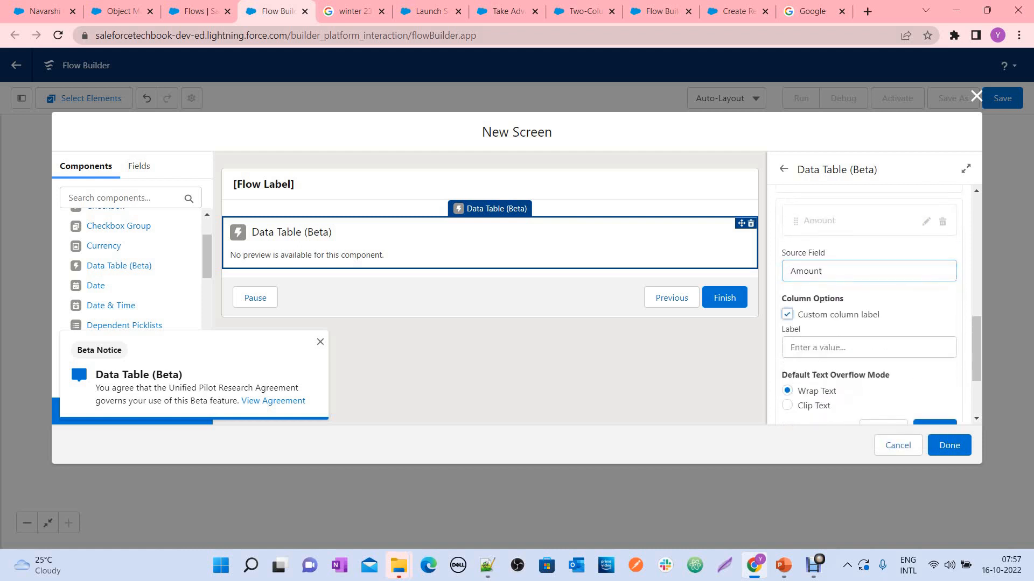
pyautogui.click(851, 348)
pyautogui.write('O')
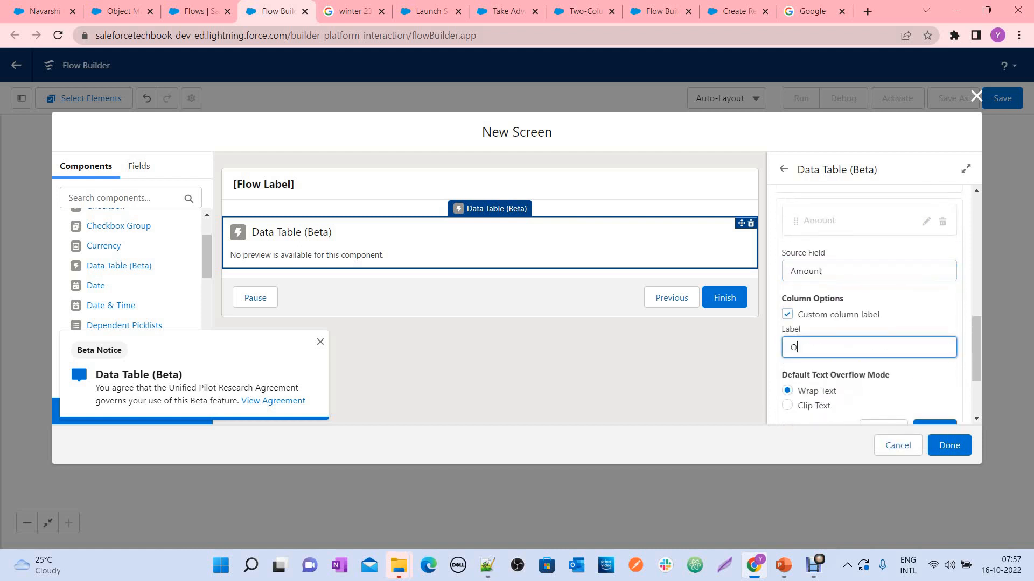
pyautogui.write('pportunity')
pyautogui.press('BackSpace')
pyautogui.press('BackSpace')
pyautogui.write('tz')
pyautogui.press('BackSpace')
pyautogui.press('BackSpace')
pyautogui.press('BackSpace')
pyautogui.press('BackSpace')
pyautogui.press('BackSpace')
pyautogui.press('BackSpace')
pyautogui.press('BackSpace')
pyautogui.press('BackSpace')
pyautogui.press('BackSpace')
pyautogui.press('BackSpace')
pyautogui.press('BackSpace')
pyautogui.press('BackSpace')
pyautogui.write('Deal Amount')
pyautogui.scroll(-3, 869, 323)
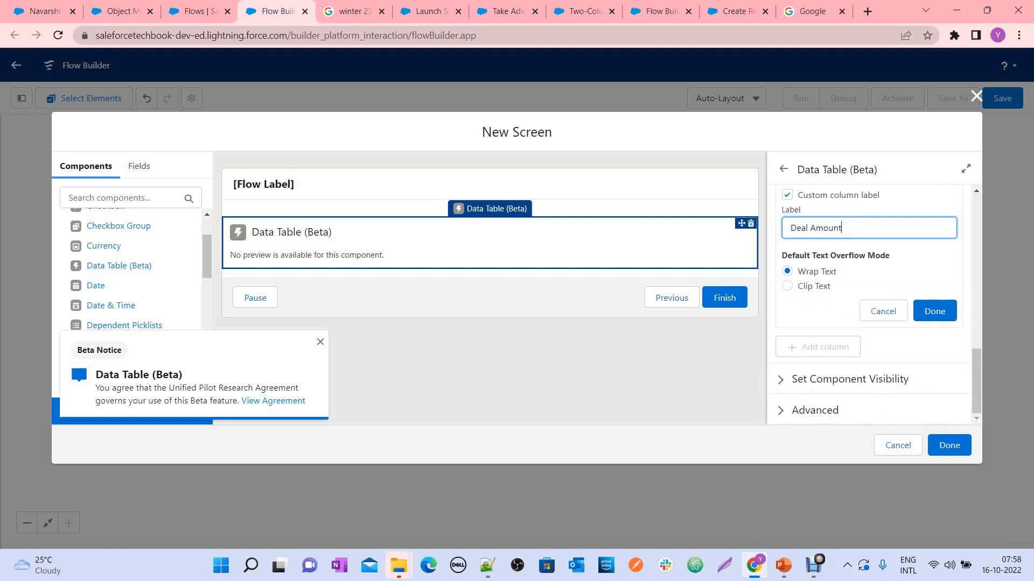
pyautogui.click(934, 311)
# Add a third column to the data table with StageName as its source field and finish the column
pyautogui.click(818, 346)
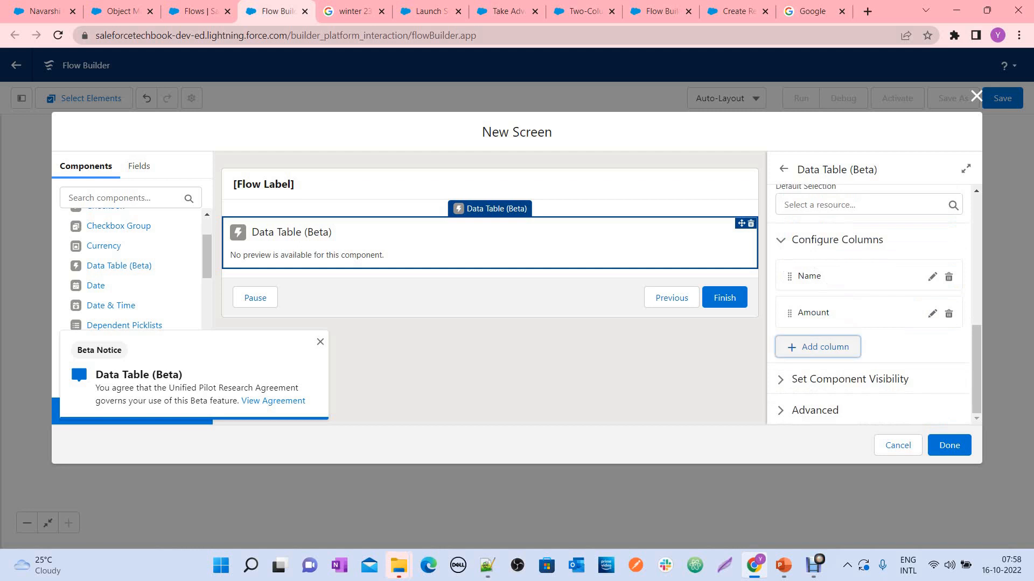
pyautogui.click(861, 338)
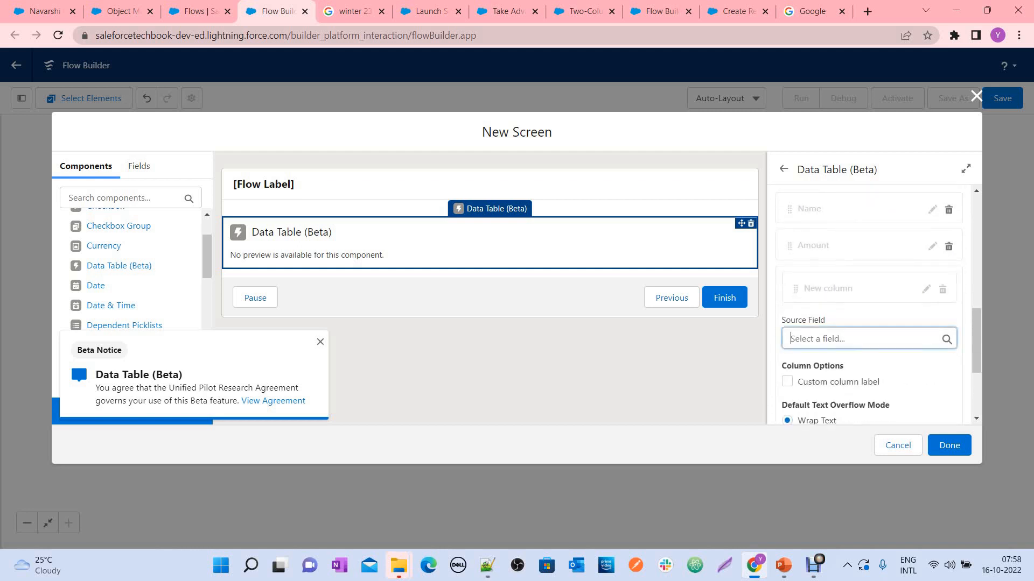
pyautogui.write('Stage')
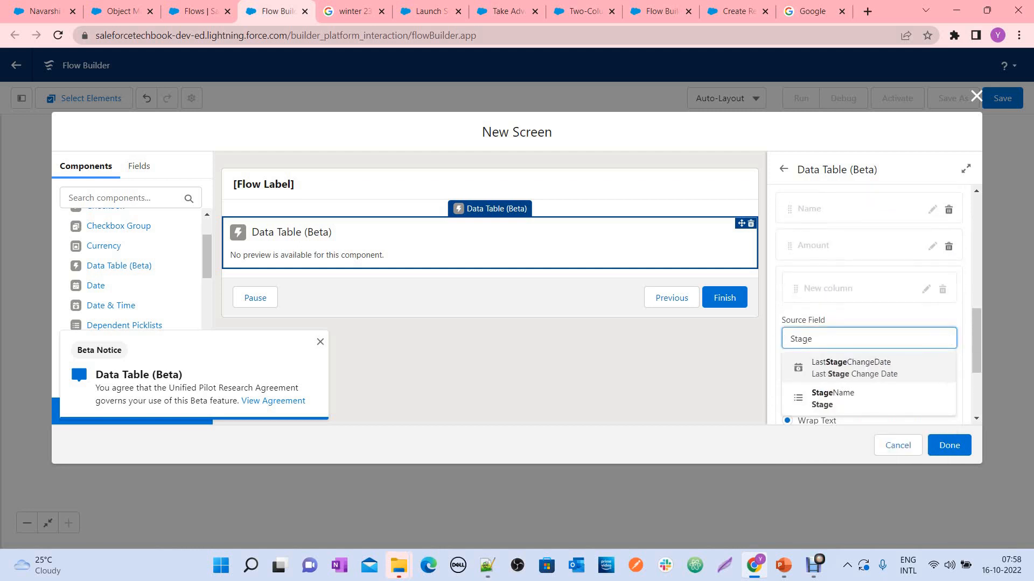
pyautogui.press('Down')
pyautogui.press('Return')
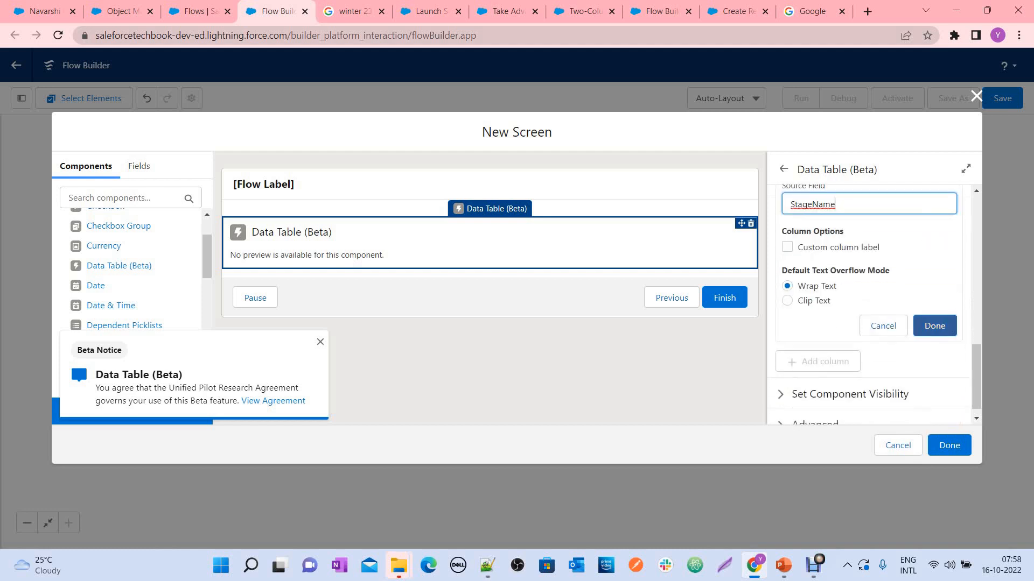
pyautogui.click(935, 325)
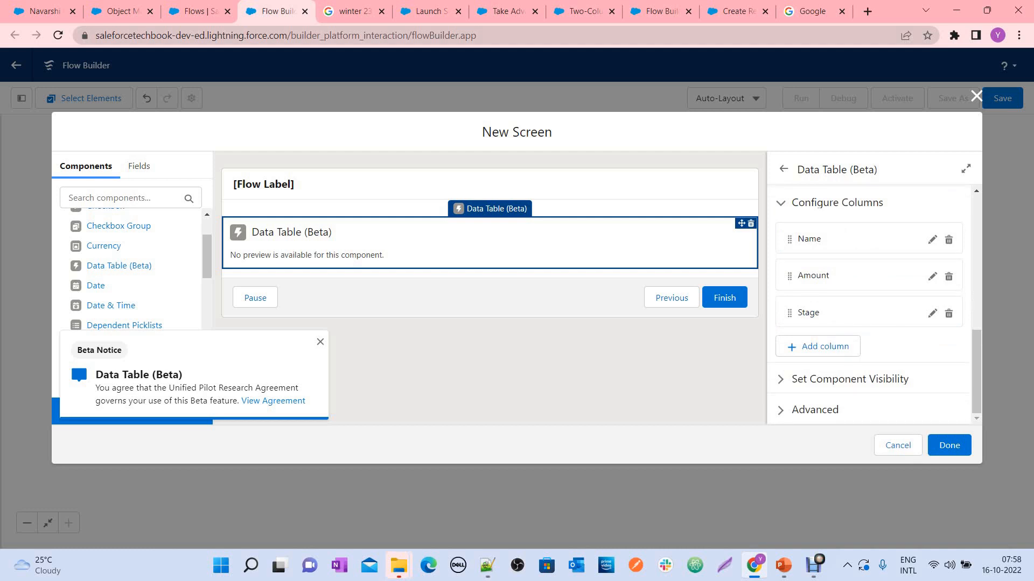
# Enable manual variable assignment for the data table to inspect its row outputs, and discard the assignment again
pyautogui.click(814, 410)
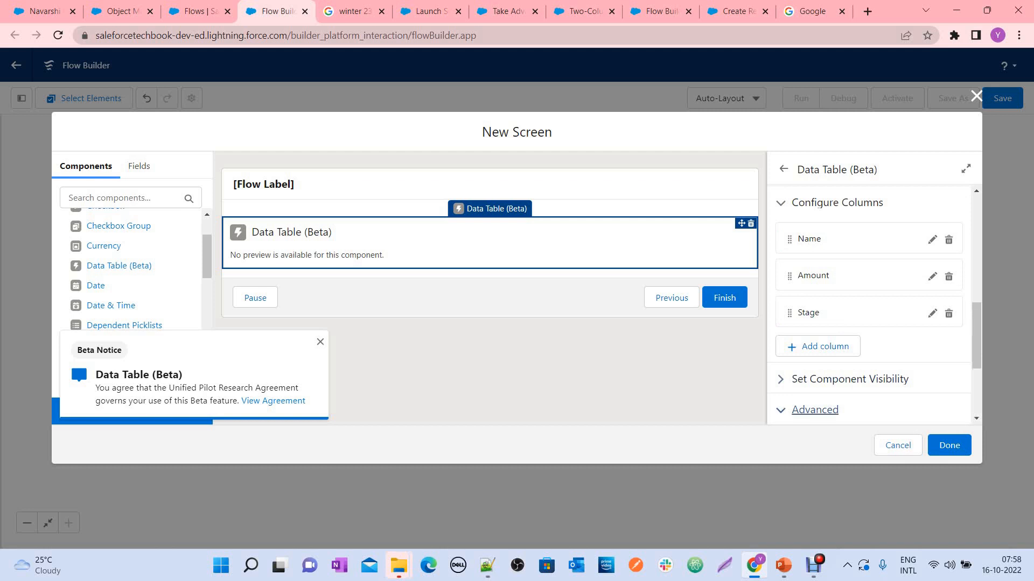
pyautogui.scroll(-2, 814, 411)
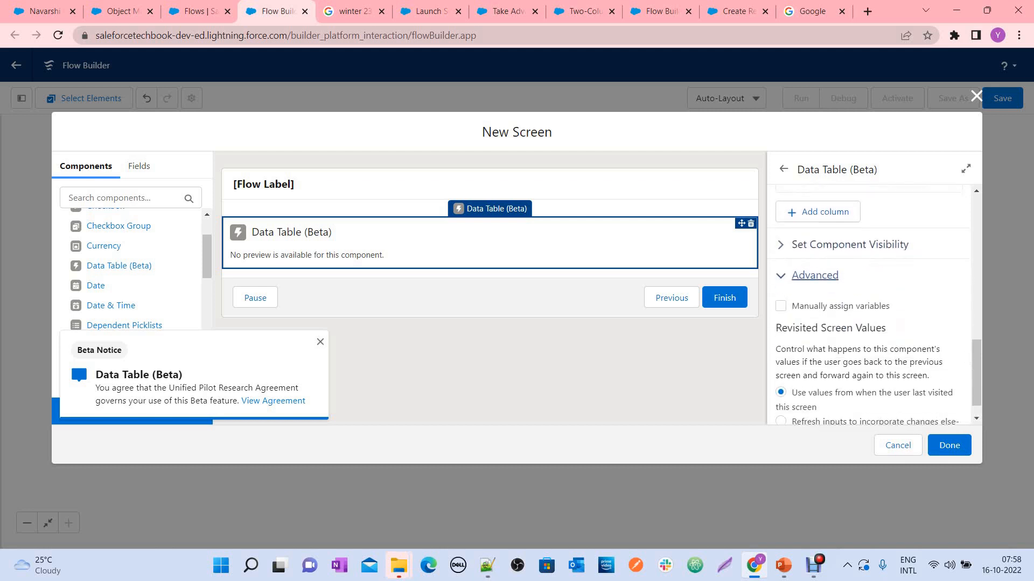
pyautogui.click(780, 306)
pyautogui.scroll(-1, 780, 306)
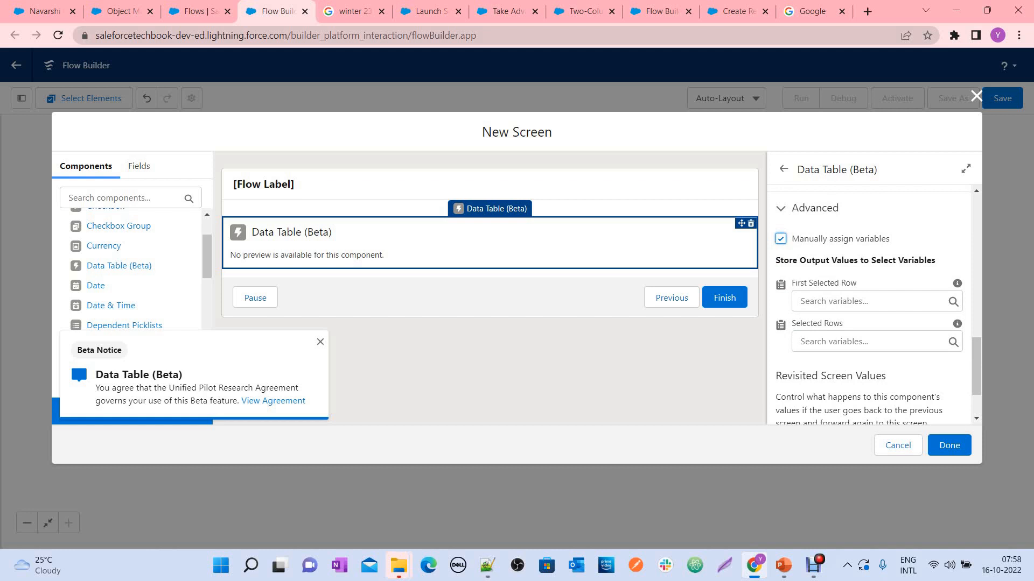
pyautogui.moveTo(792, 283); pyautogui.dragTo(856, 283)
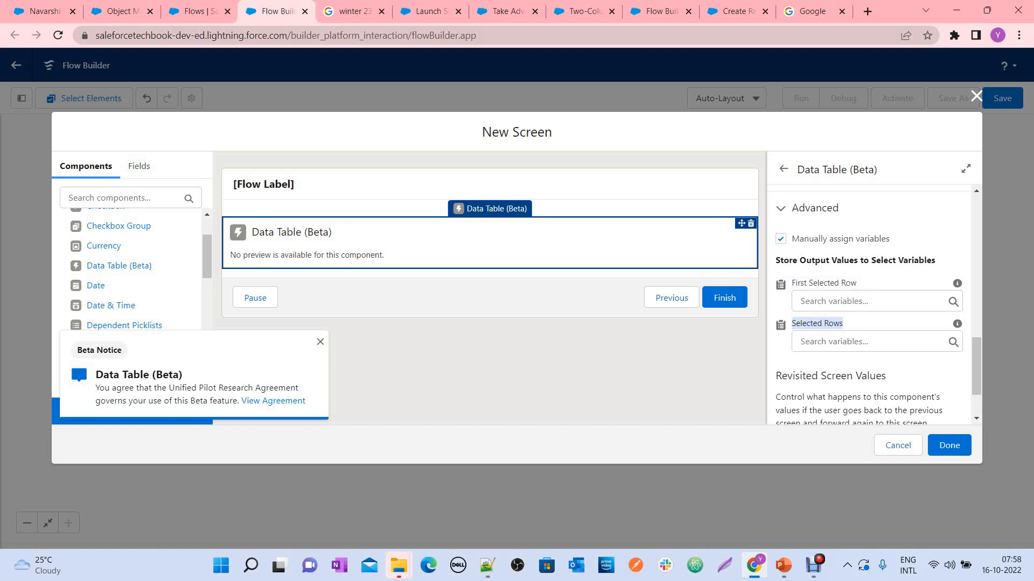
pyautogui.click(843, 324)
pyautogui.moveTo(843, 324); pyautogui.dragTo(791, 324)
pyautogui.click(781, 239)
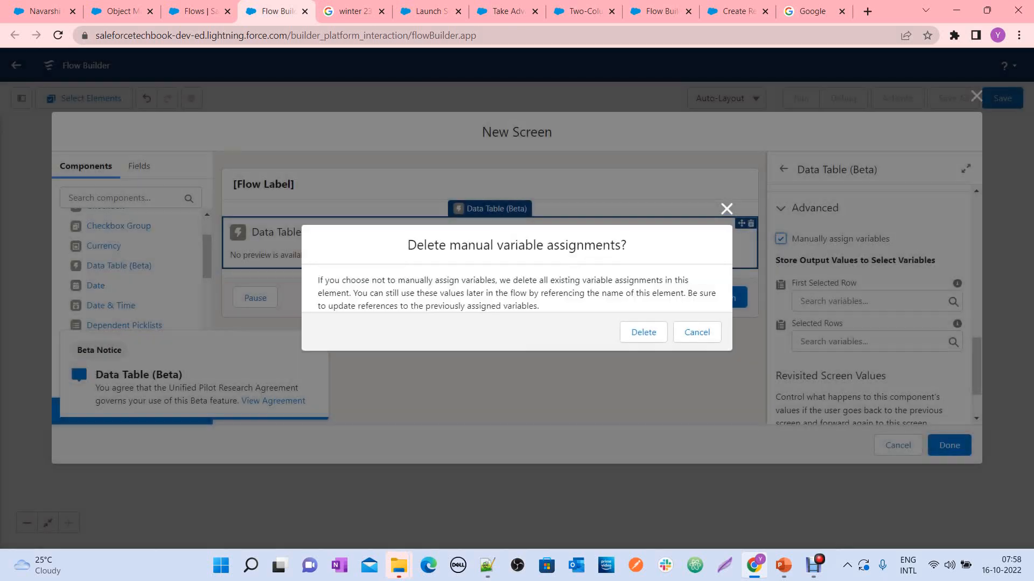
pyautogui.click(644, 332)
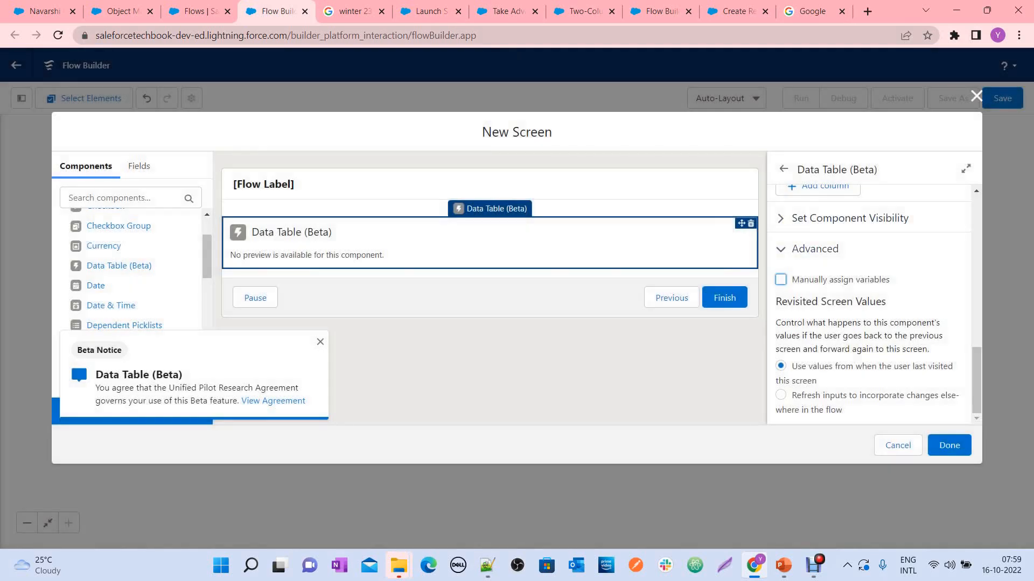
# Dismiss the beta notice, check the data table's settings and finish the new screen
pyautogui.scroll(3, 869, 305)
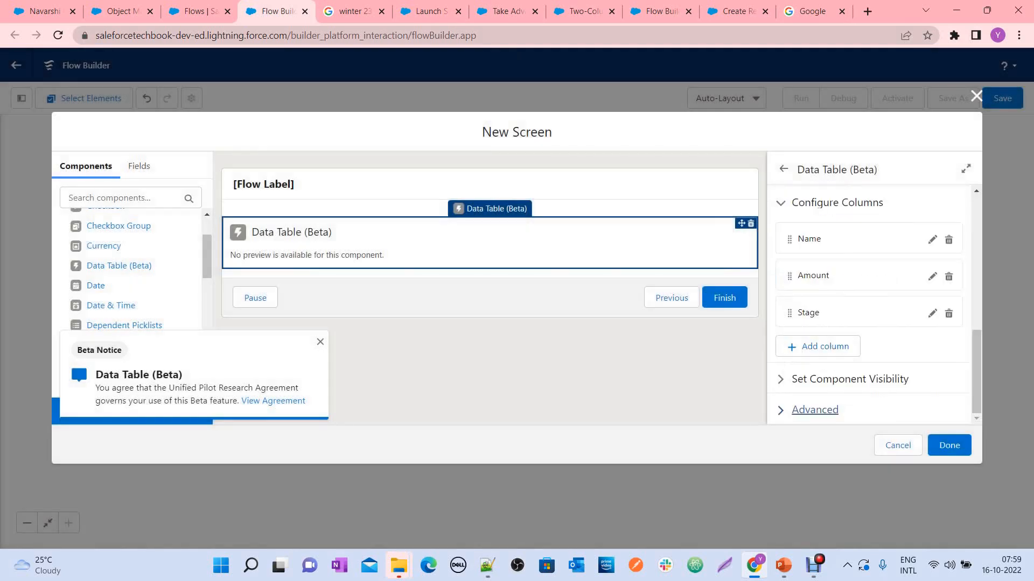
pyautogui.scroll(5, 869, 304)
pyautogui.scroll(1, 869, 304)
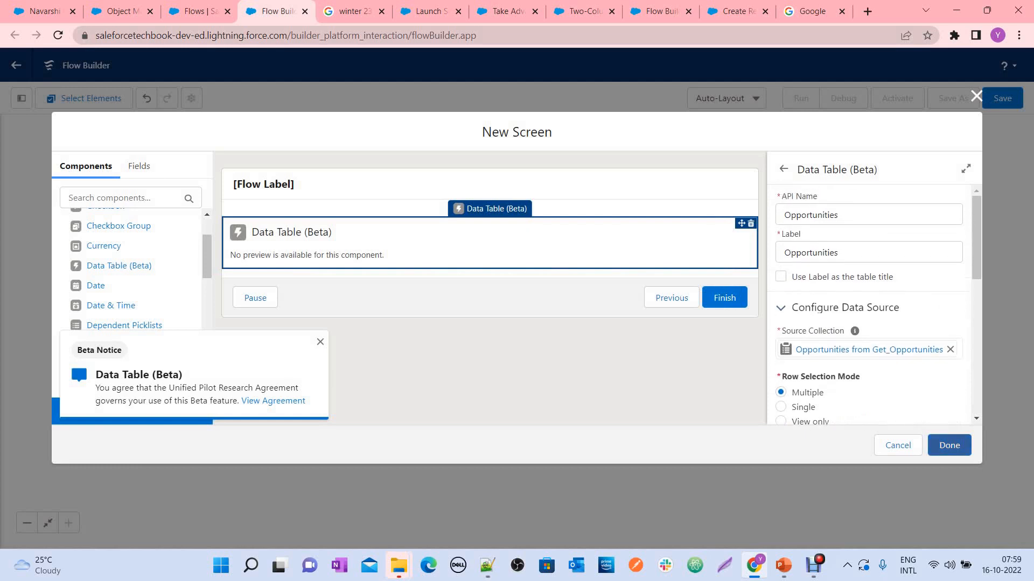
pyautogui.click(320, 342)
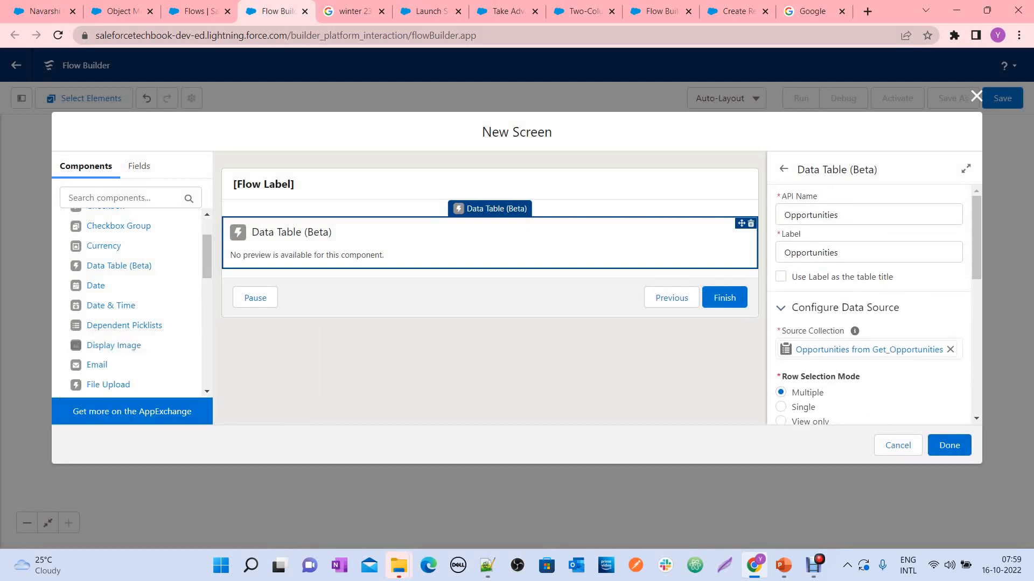
pyautogui.scroll(-7, 869, 304)
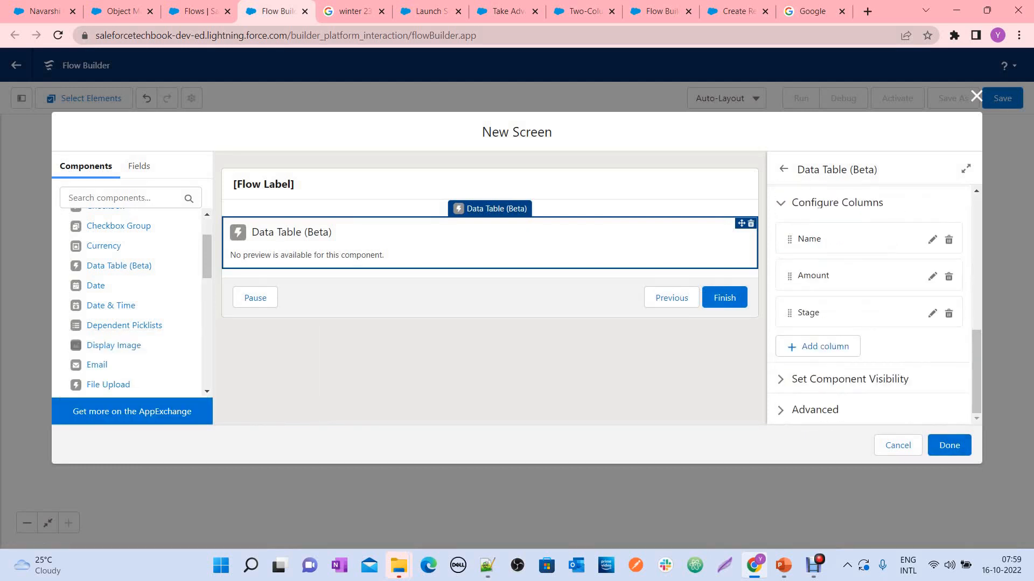
pyautogui.click(949, 445)
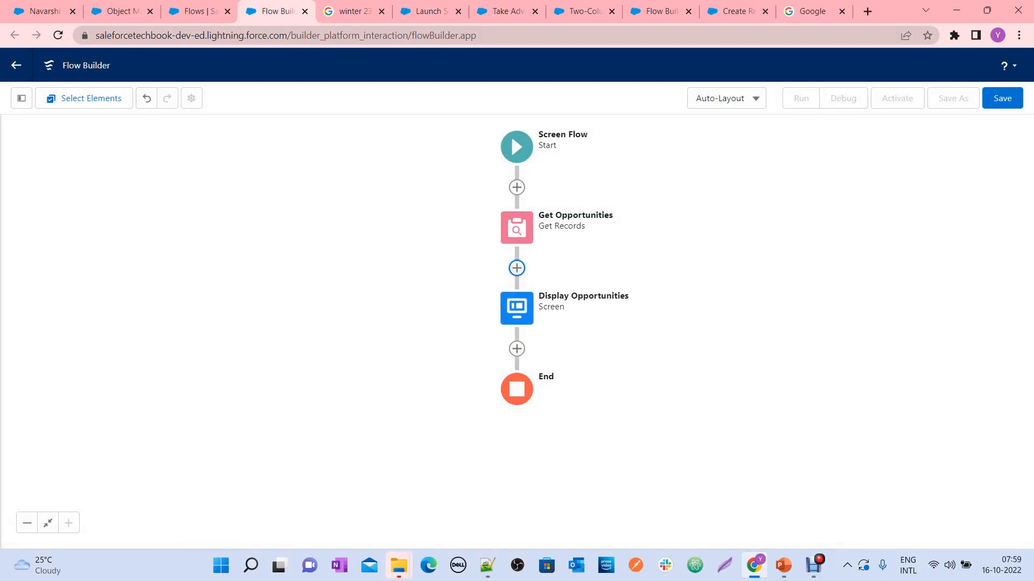
# Reopen the Display Opportunities screen, review the data table's configuration and close the screen editor
pyautogui.click(516, 308)
pyautogui.click(516, 456)
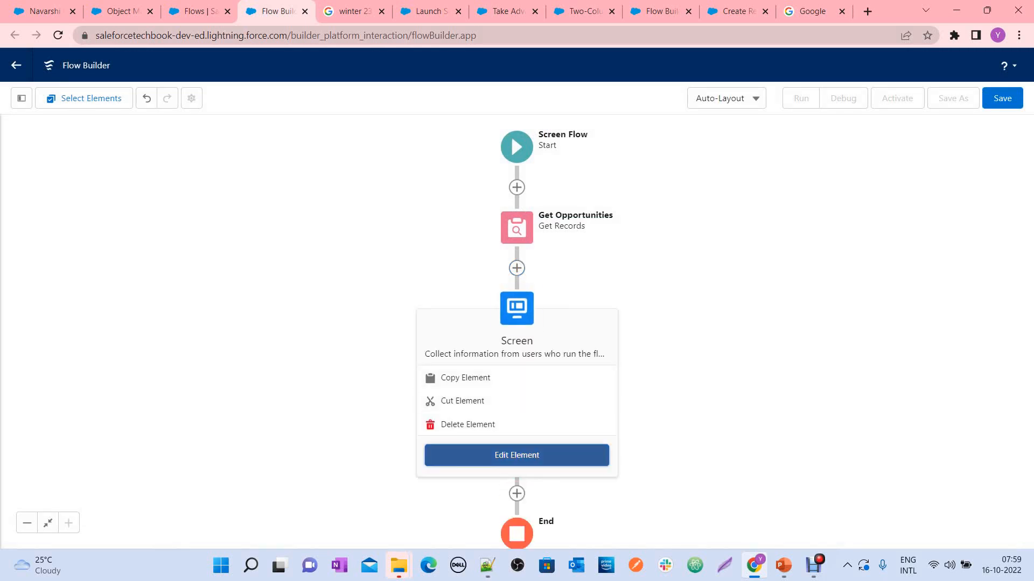
pyautogui.click(490, 242)
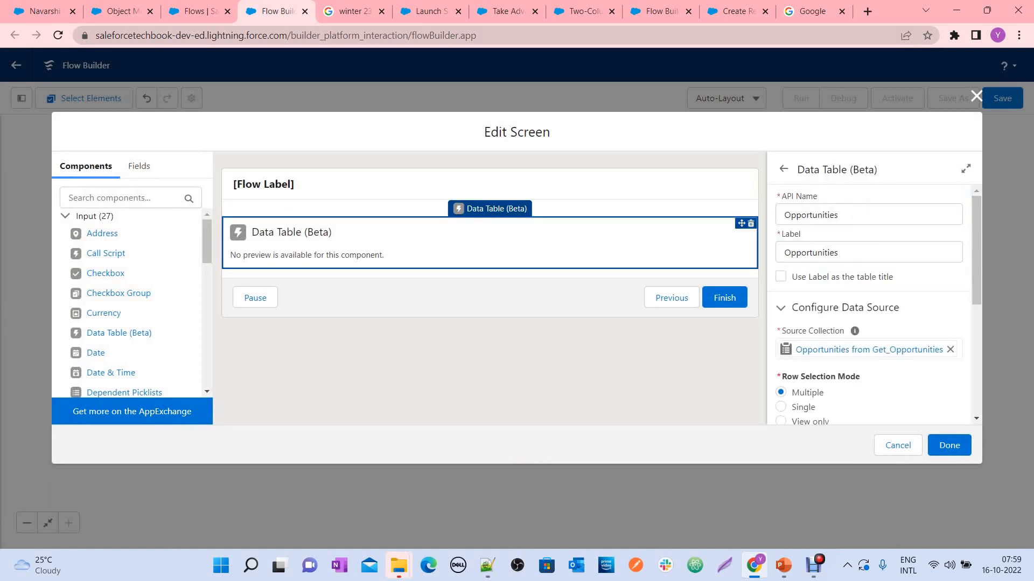
pyautogui.scroll(-5, 869, 307)
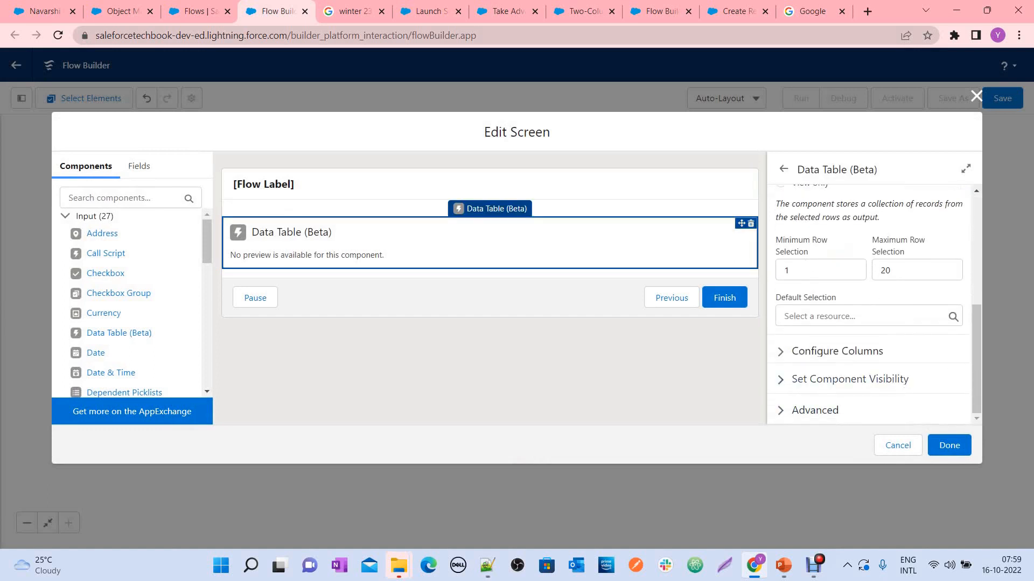
pyautogui.click(949, 446)
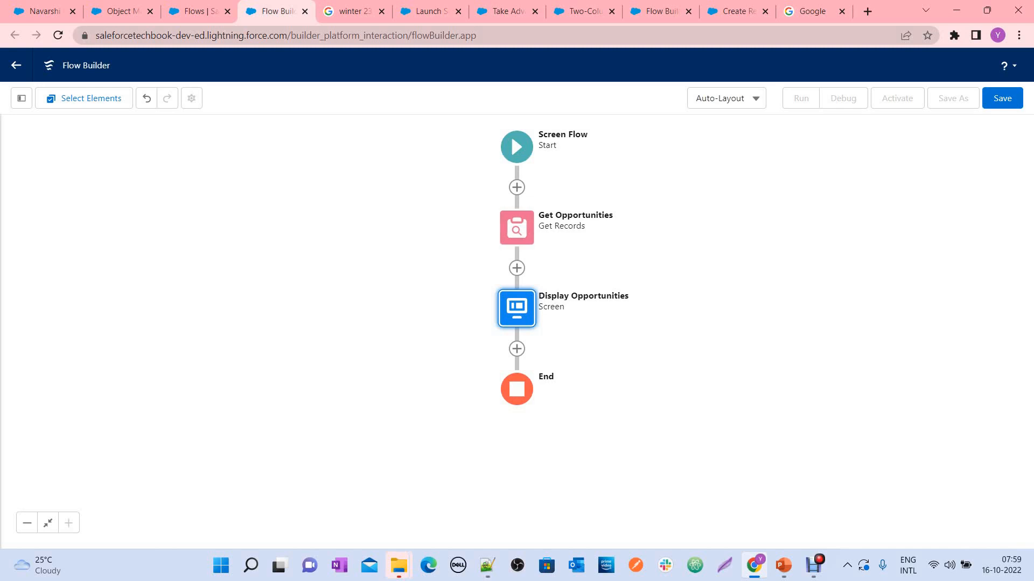
# Start saving the flow and fill in a Display Opportunities label with a matching API name
pyautogui.click(1002, 99)
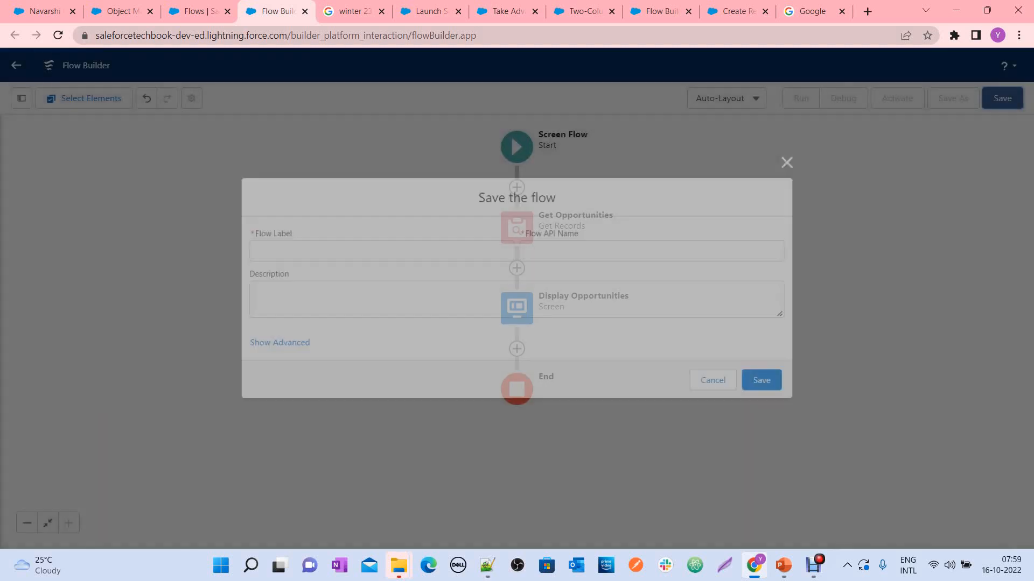
pyautogui.click(378, 250)
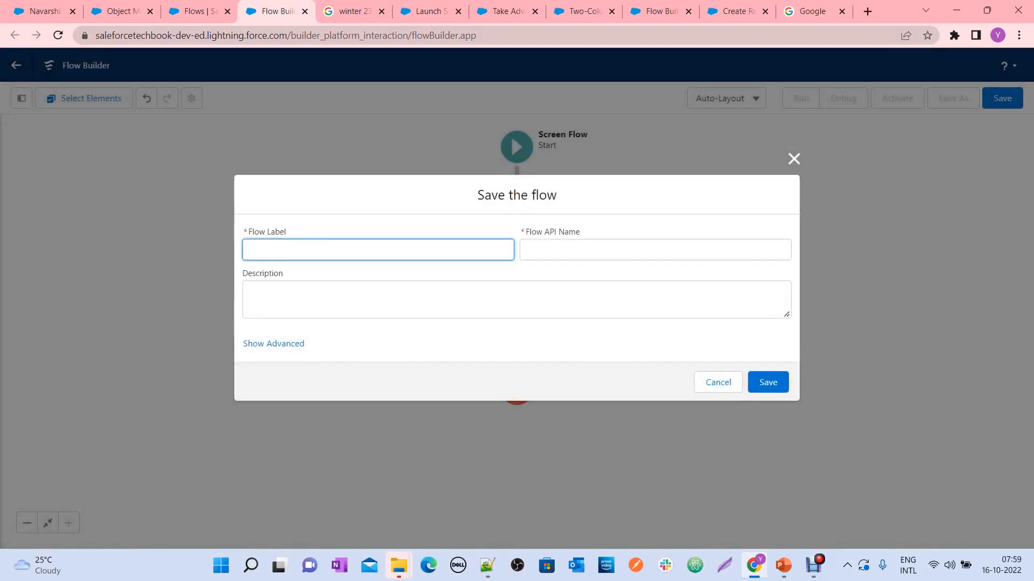
pyautogui.write('Display Opportunties')
pyautogui.press('Tab')
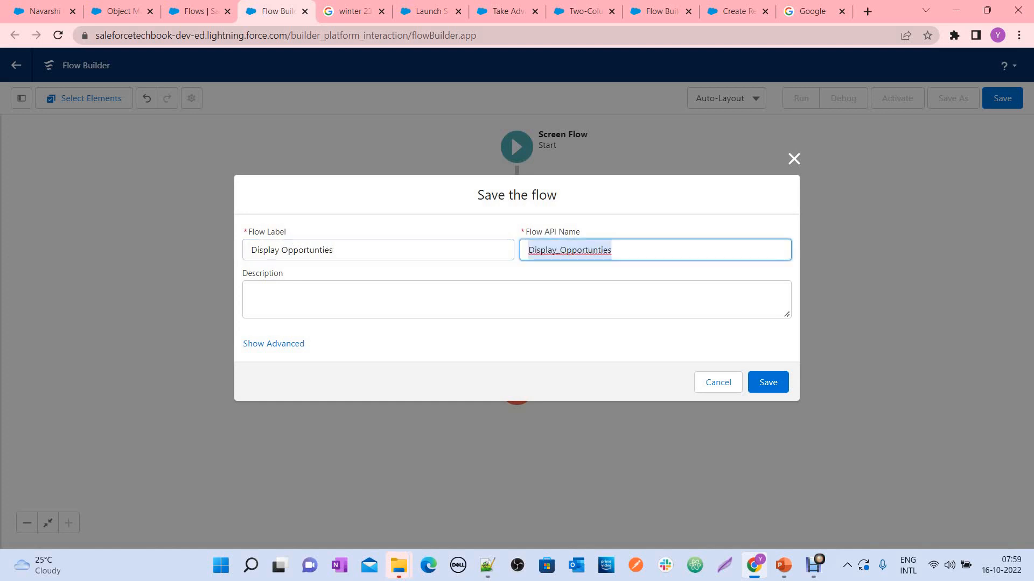
# Correct the spelling to Display_Opportunities in the API name and Display Opportunities in the label, save the flow and dismiss the issues list
pyautogui.click(604, 250)
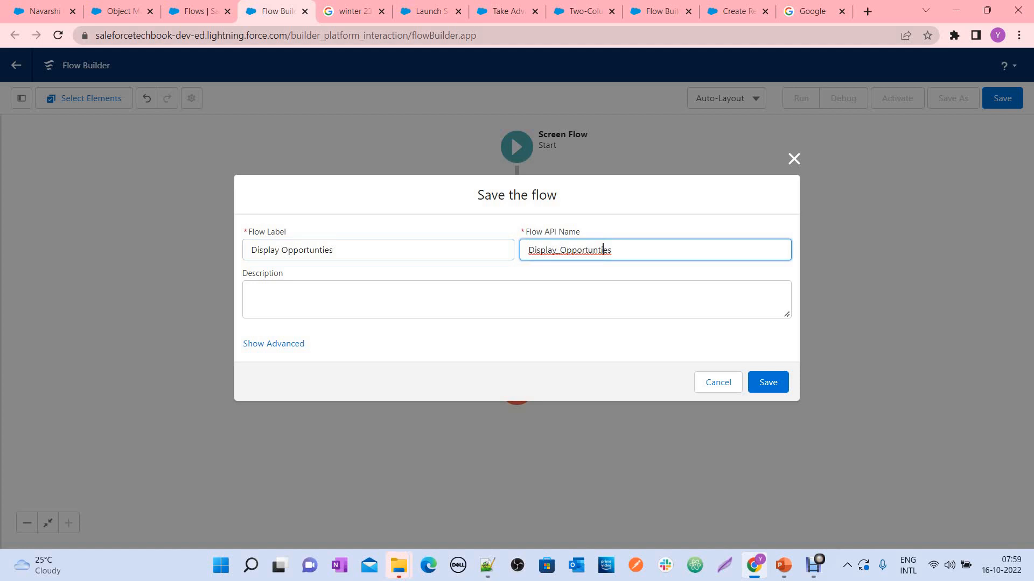
pyautogui.press('Left')
pyautogui.press('Left')
pyautogui.write('i')
pyautogui.click(322, 249)
pyautogui.write('i')
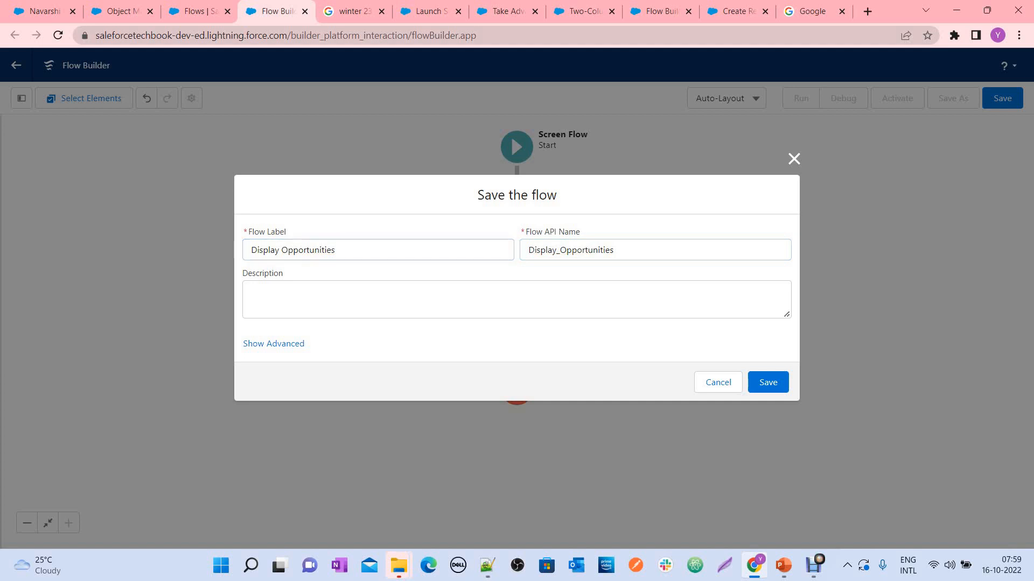
pyautogui.click(768, 382)
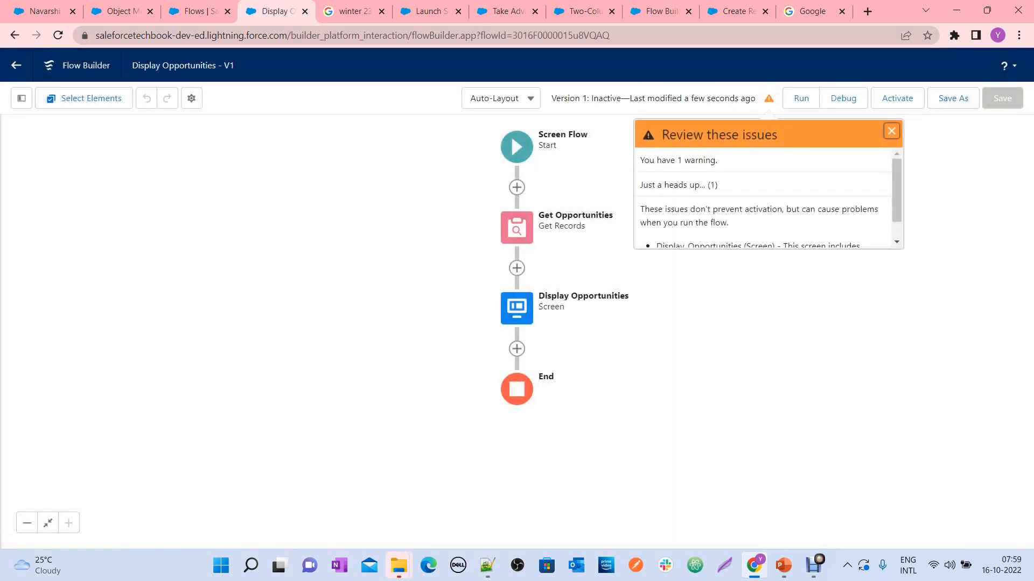
pyautogui.click(892, 131)
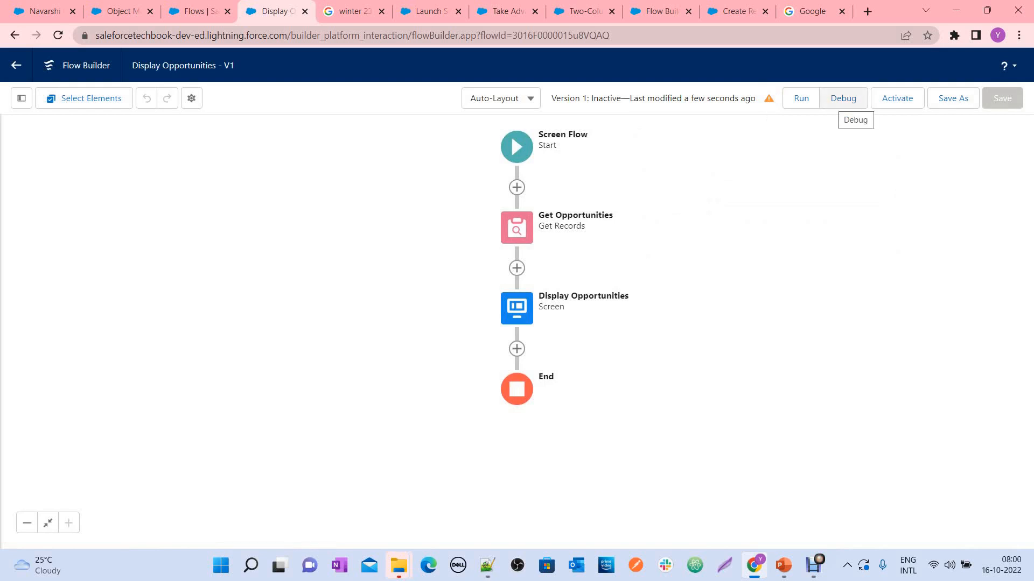
# Debug the flow with the Navarshi Foundation account's record ID as the recordId input, checking that account's related opportunities before running
pyautogui.click(843, 98)
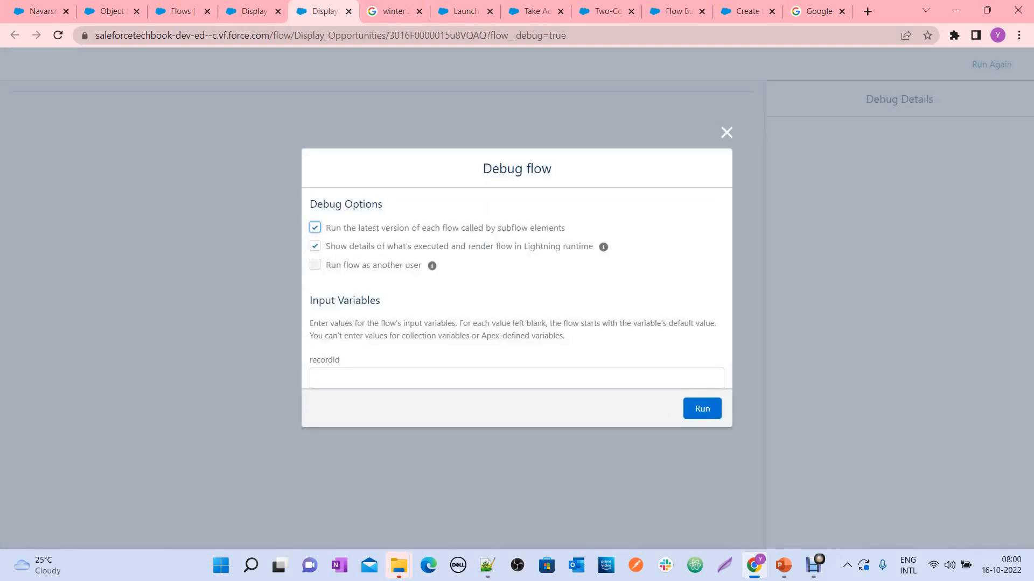
pyautogui.click(431, 378)
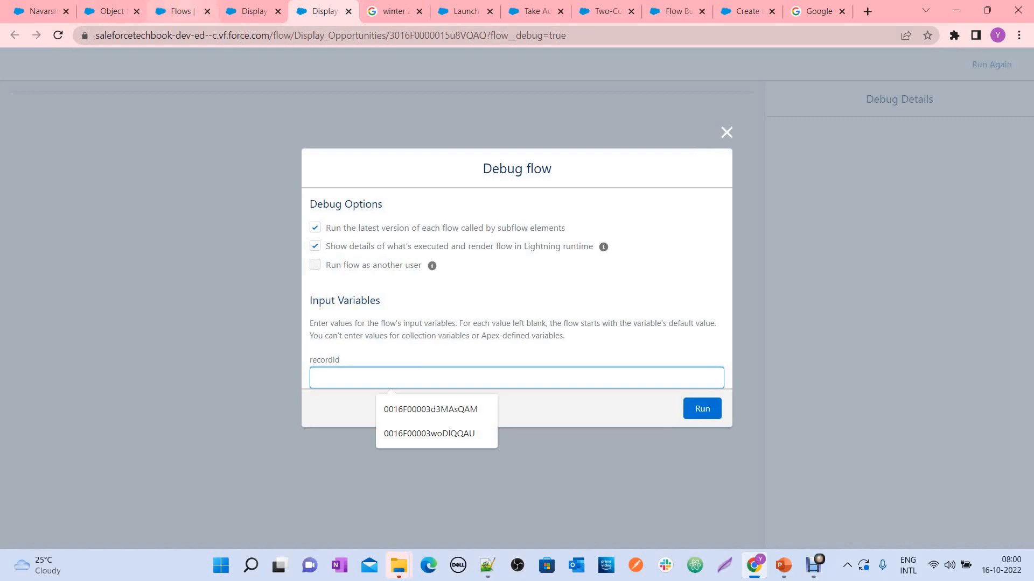
pyautogui.click(177, 10)
pyautogui.click(108, 11)
pyautogui.click(41, 11)
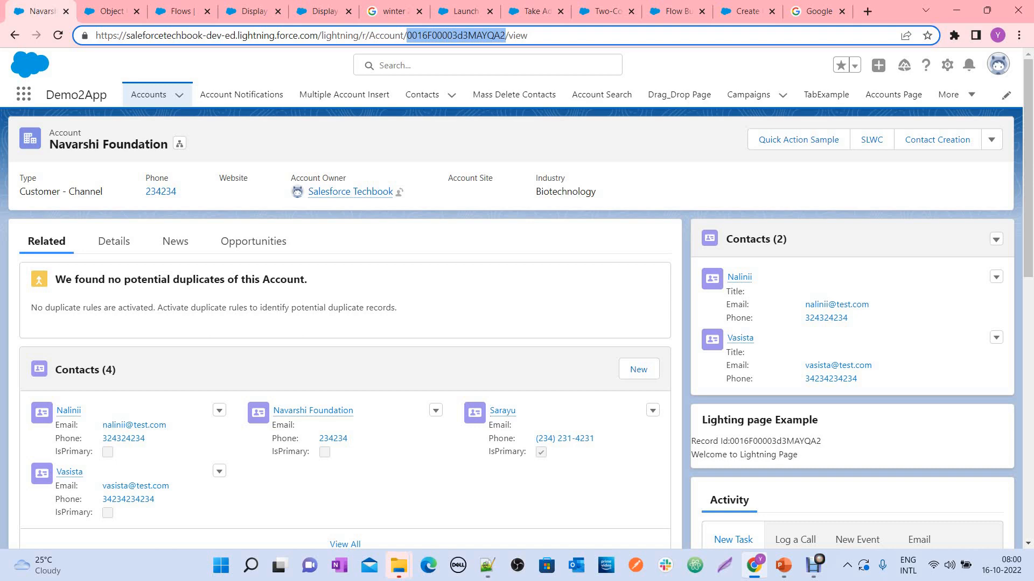
pyautogui.scroll(-4, 517, 323)
pyautogui.scroll(-1, 517, 323)
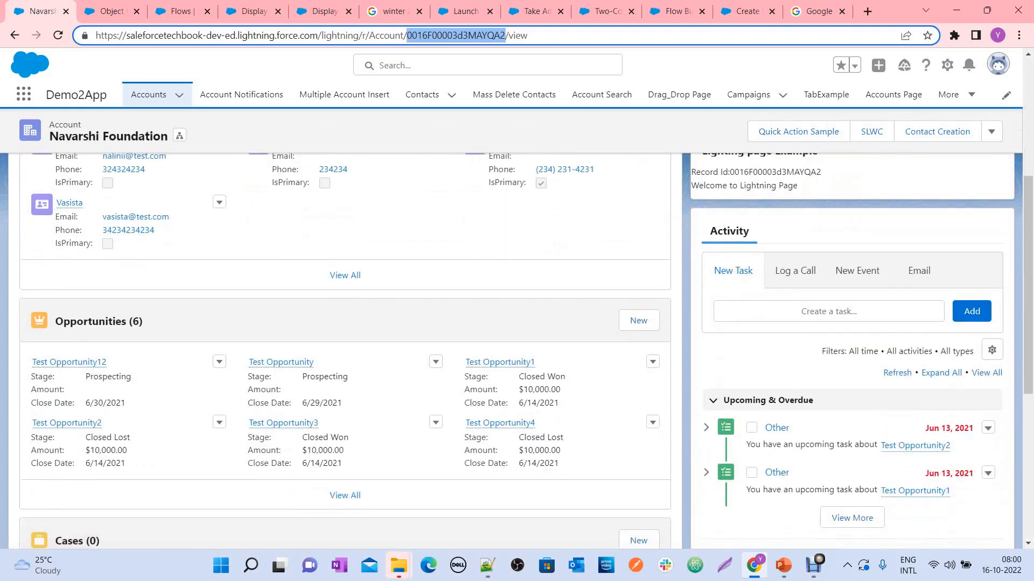
pyautogui.click(324, 12)
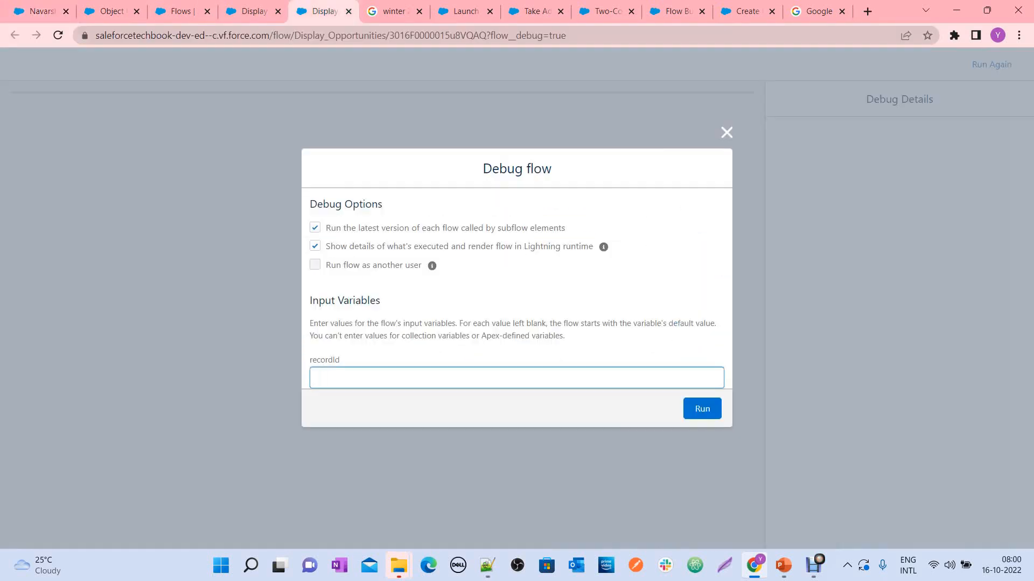
pyautogui.write('0016F00003d3MAYQA2')
pyautogui.click(702, 409)
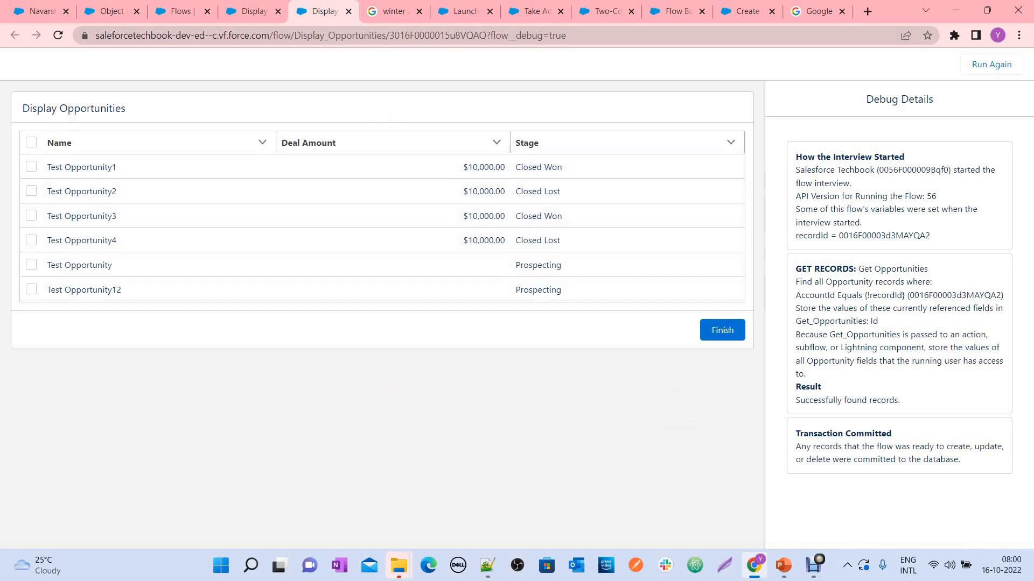
# Test the minimum row selection by trying to finish the flow with no opportunity selected
pyautogui.click(31, 167)
pyautogui.click(31, 167)
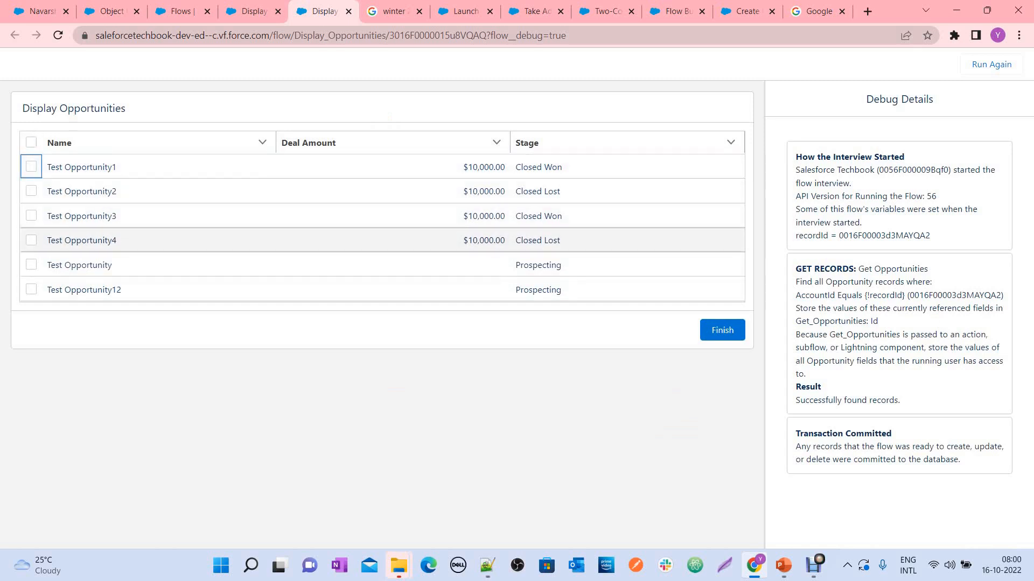
pyautogui.click(721, 330)
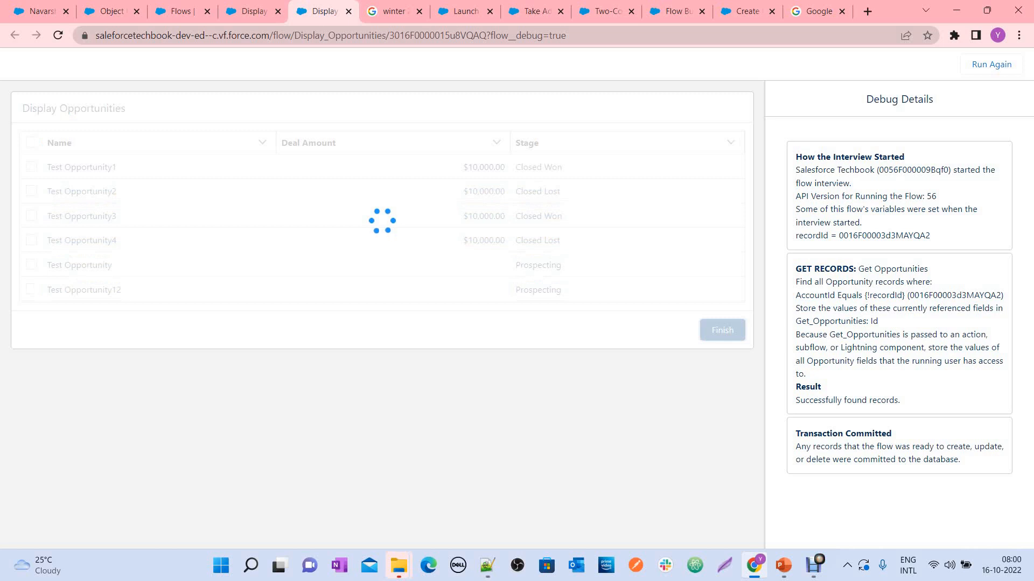
pyautogui.moveTo(24, 309); pyautogui.dragTo(126, 309)
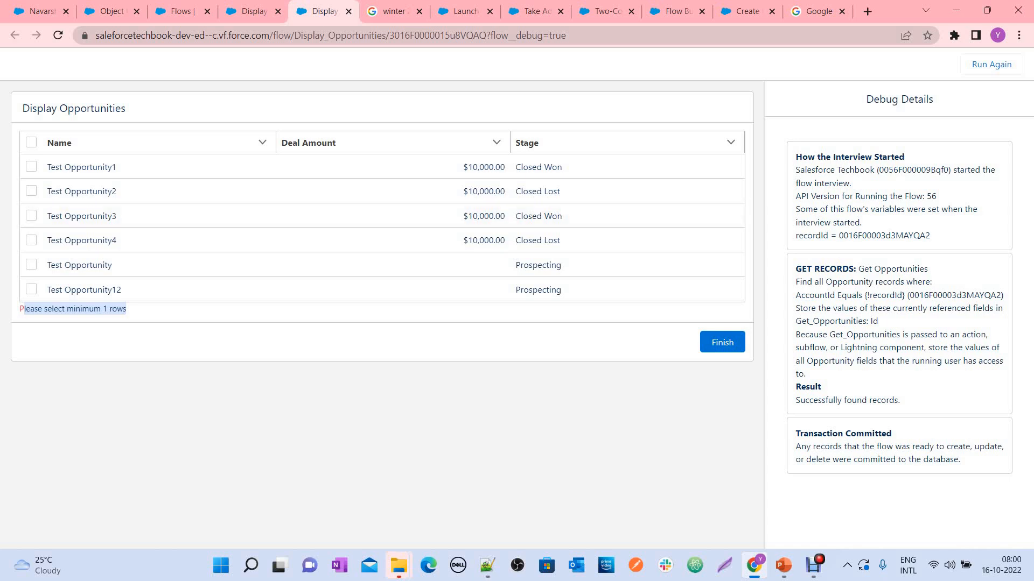
# Select Test Opportunity1, Test Opportunity2 and Test Opportunity3 in the data table and finish the flow
pyautogui.click(32, 167)
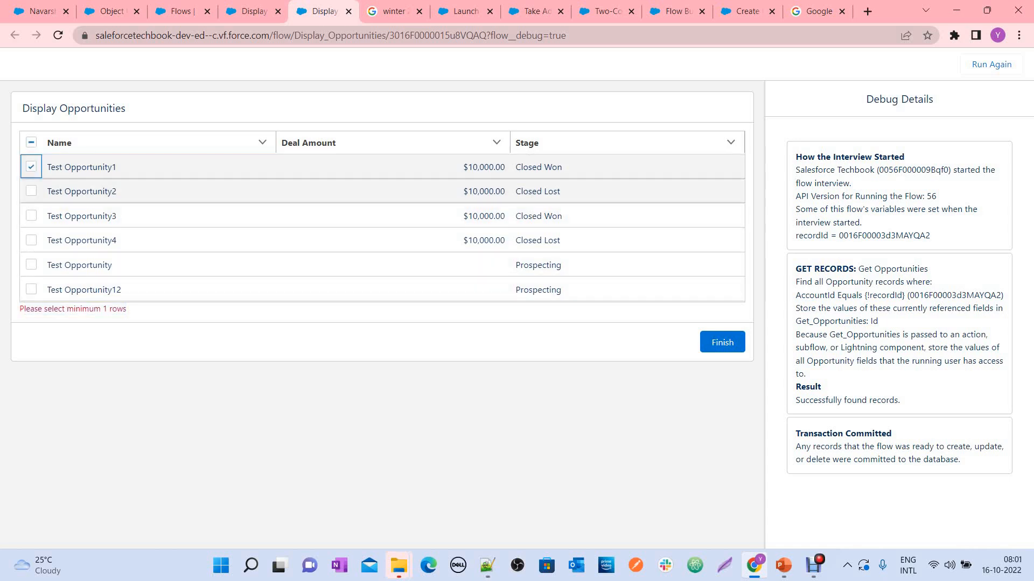
pyautogui.click(31, 191)
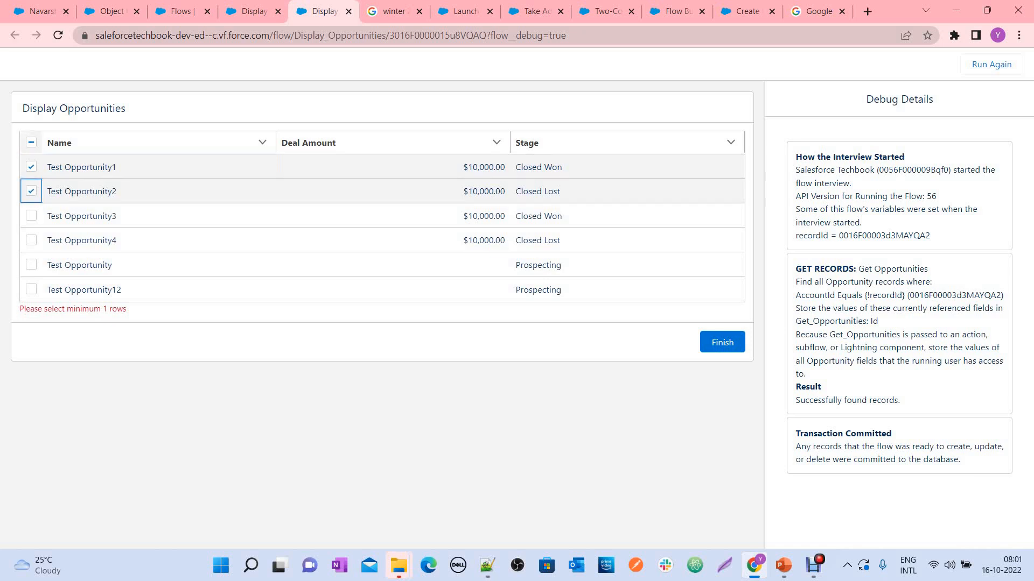
pyautogui.click(31, 216)
pyautogui.click(722, 343)
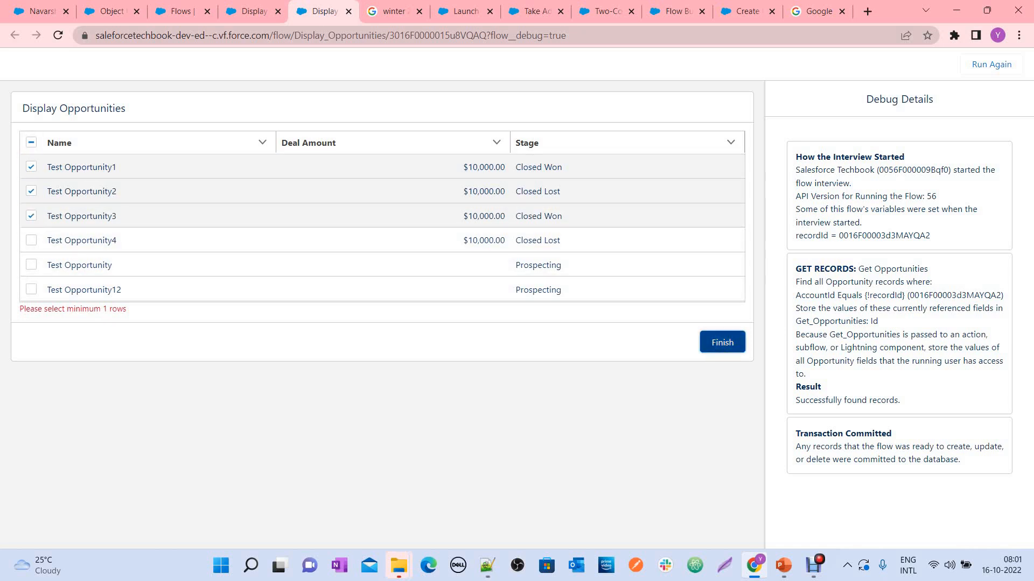